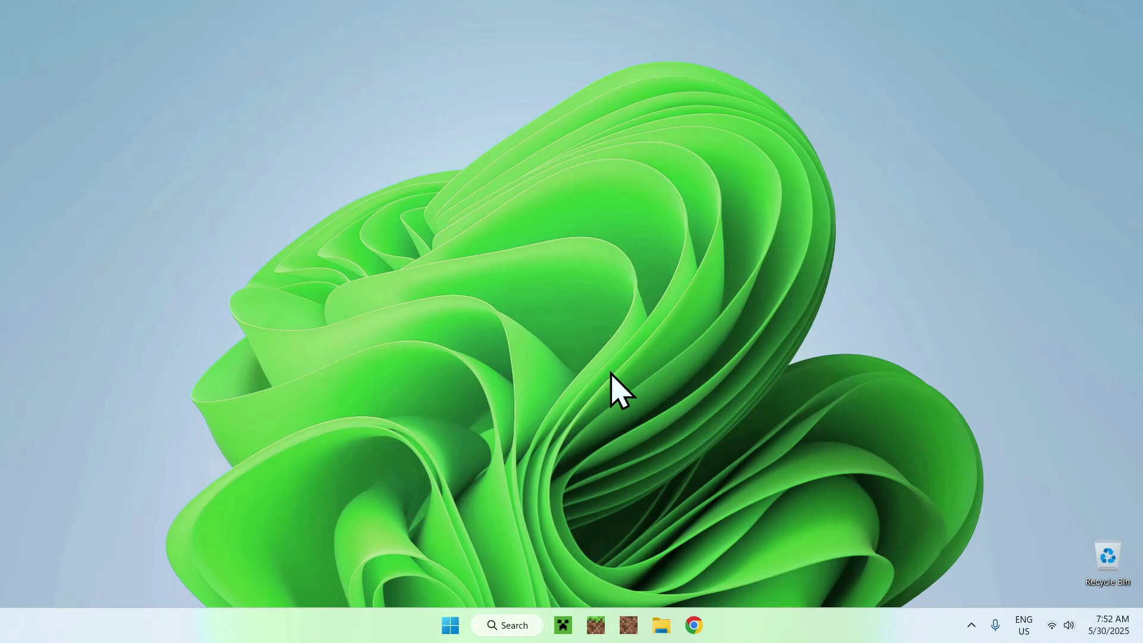
# Step: In Chrome, search Google for Modrinth and go to modrinth.com
pyautogui.click(700, 619)
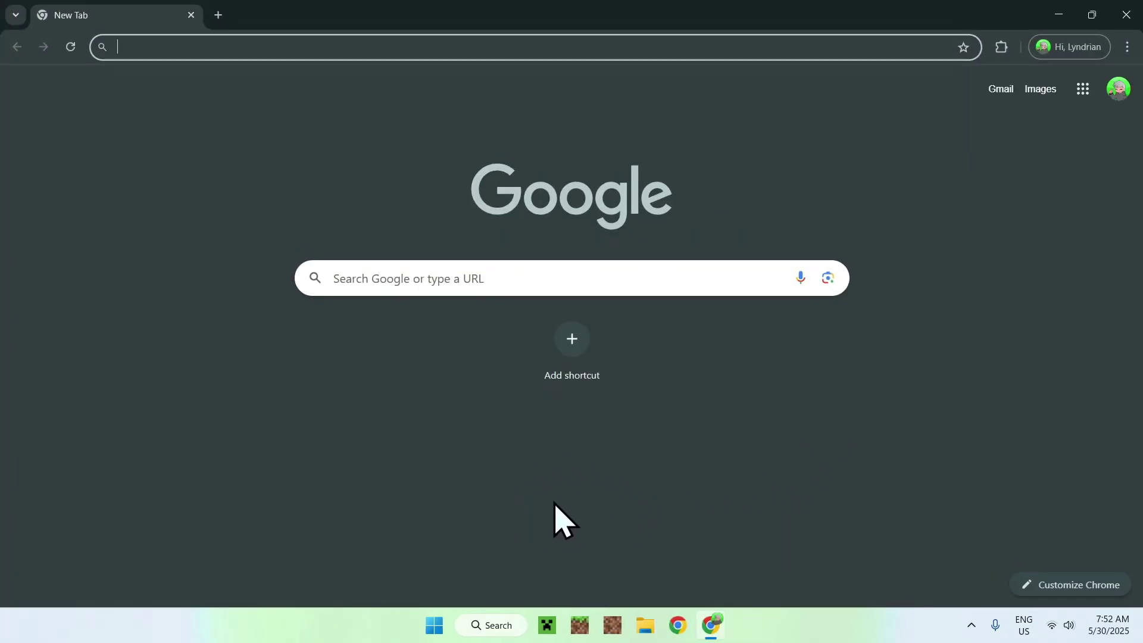
pyautogui.click(648, 281)
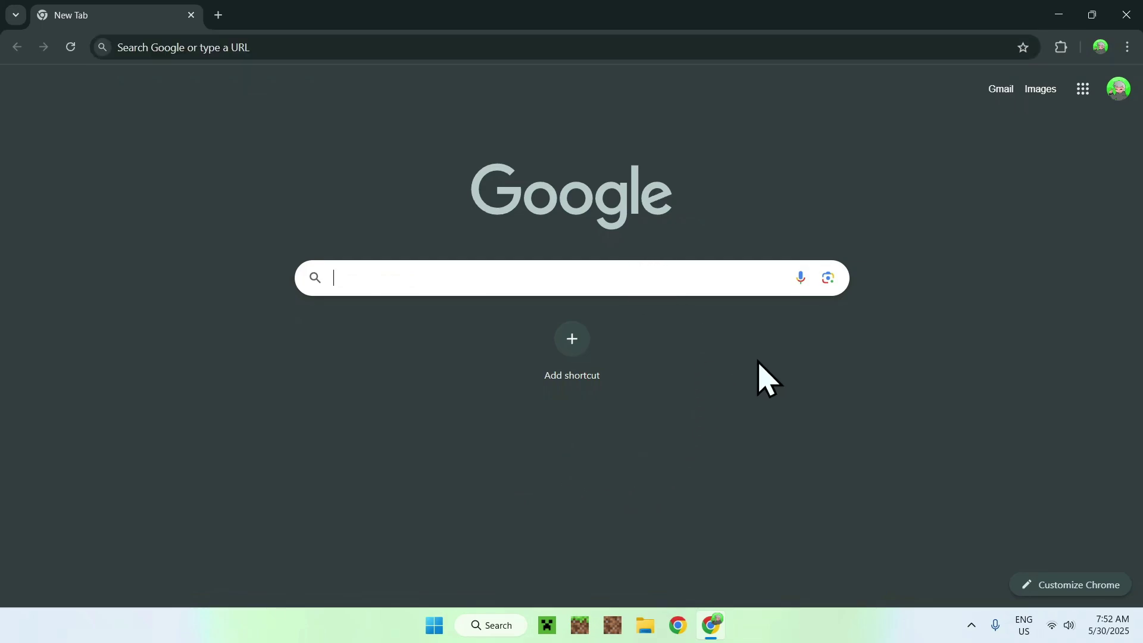
pyautogui.write('Modrinth')
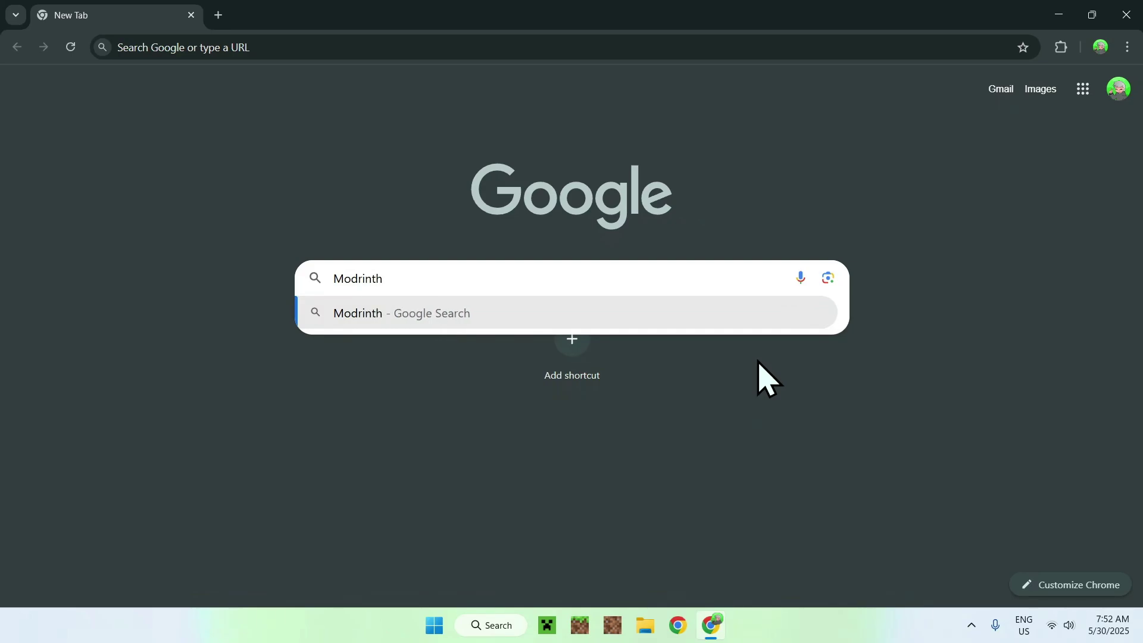
pyautogui.press('Return')
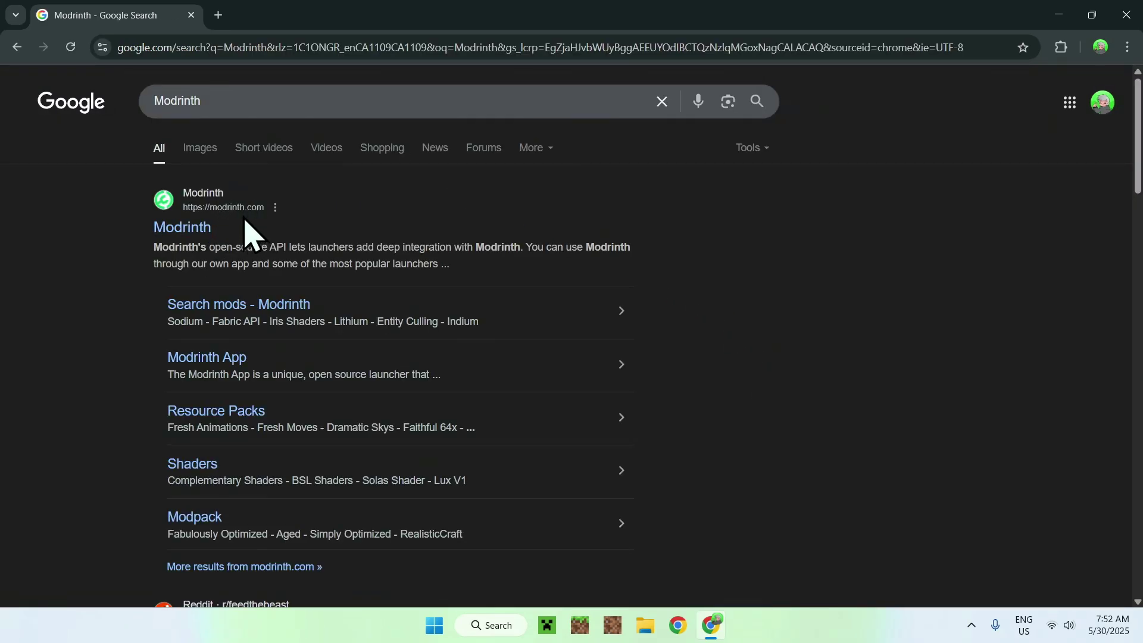
pyautogui.click(182, 232)
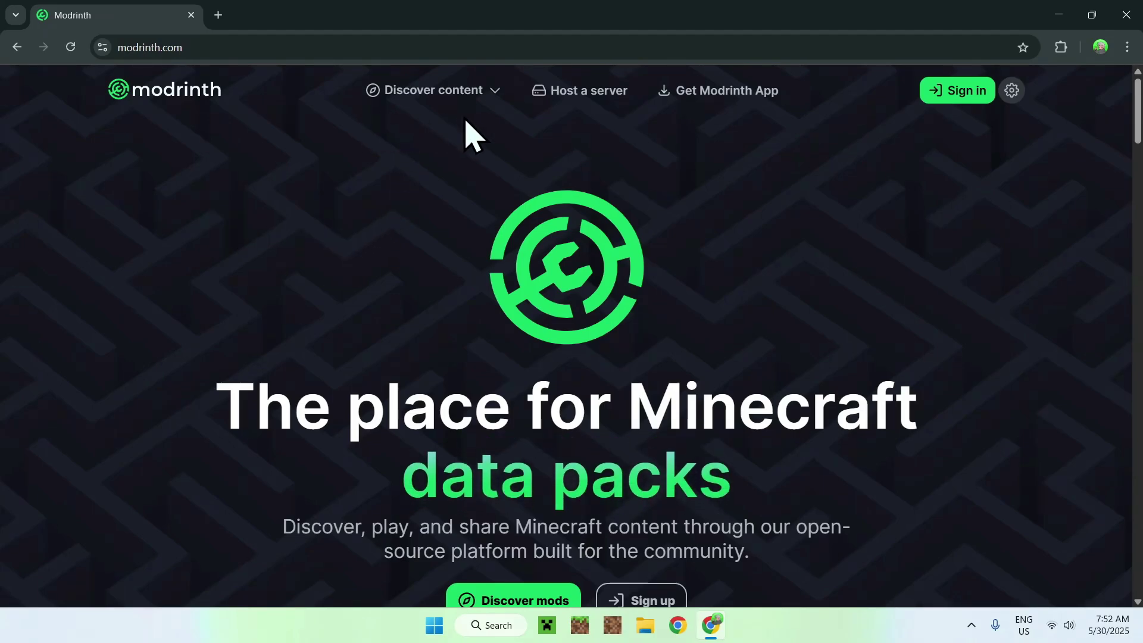
# Step: Search Modrinth's Mods catalogue for 'e4mc' and open the e4mc mod page
pyautogui.click(428, 90)
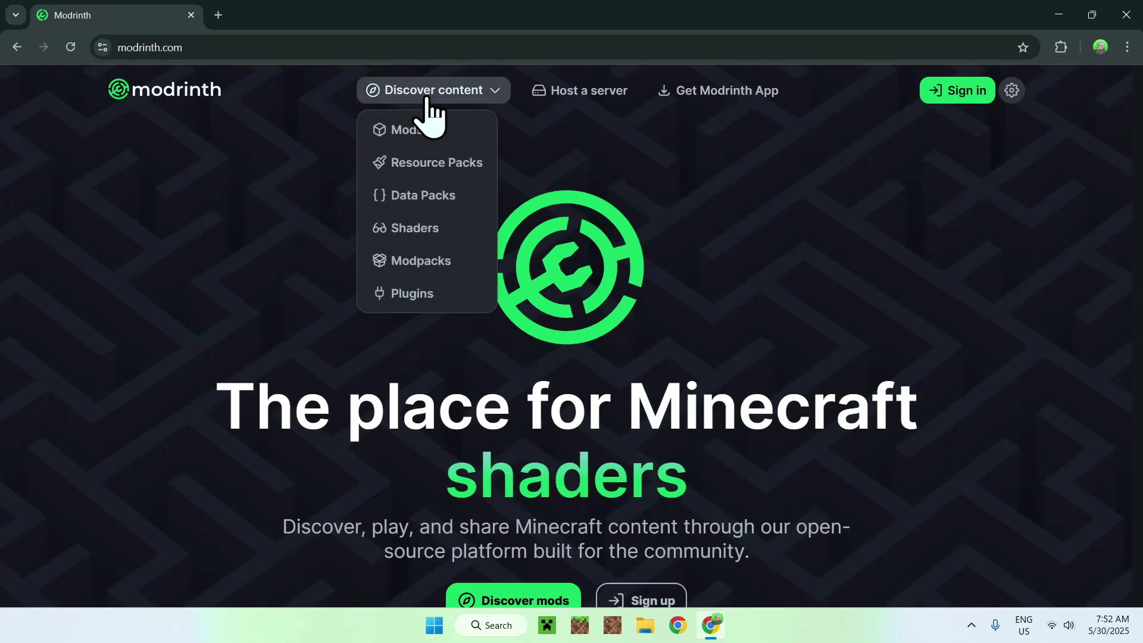
pyautogui.click(443, 136)
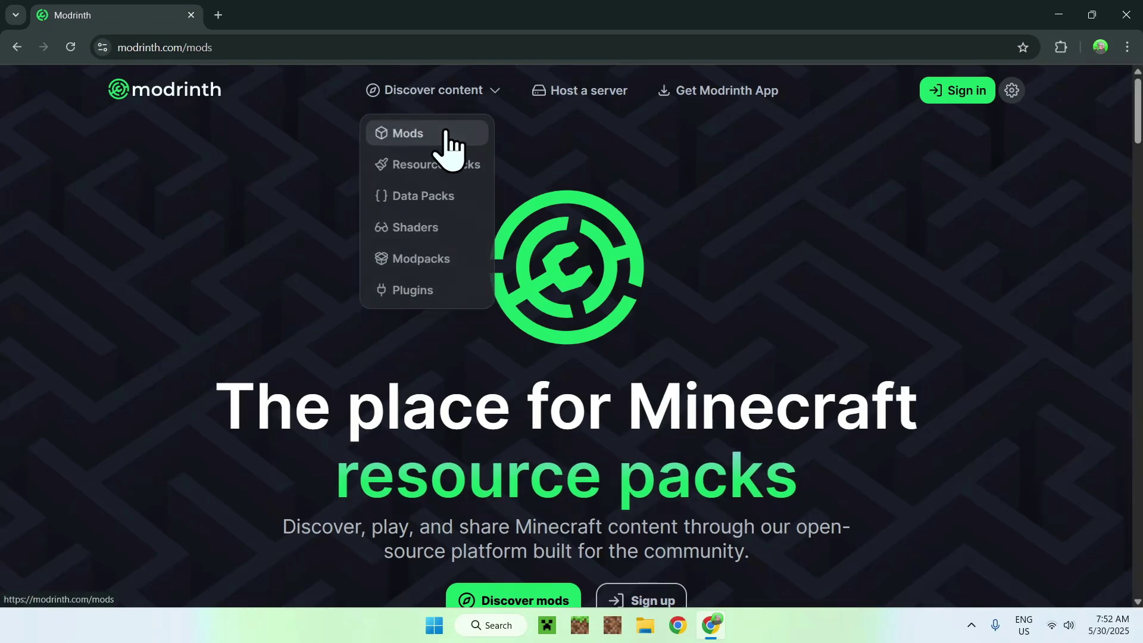
pyautogui.click(485, 175)
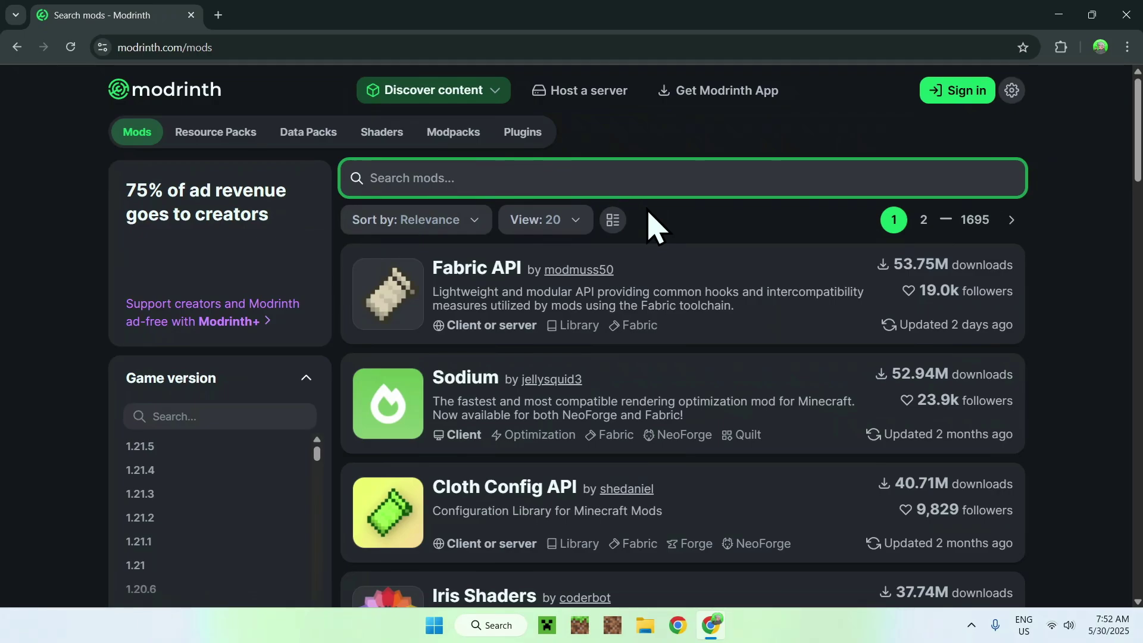
pyautogui.write('e4mc')
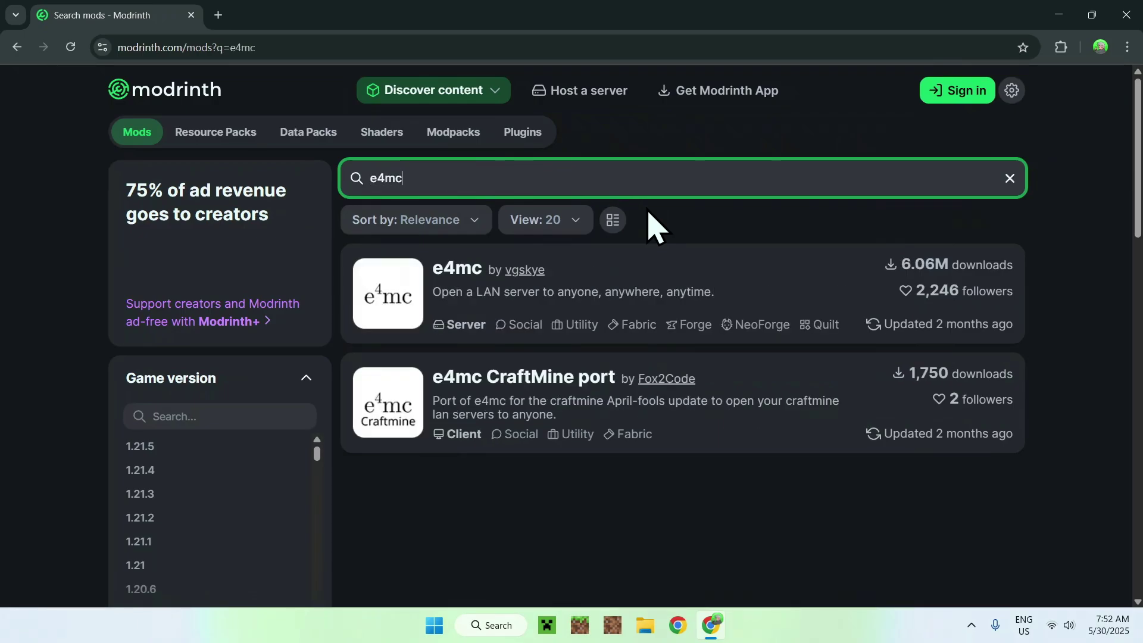
pyautogui.click(459, 278)
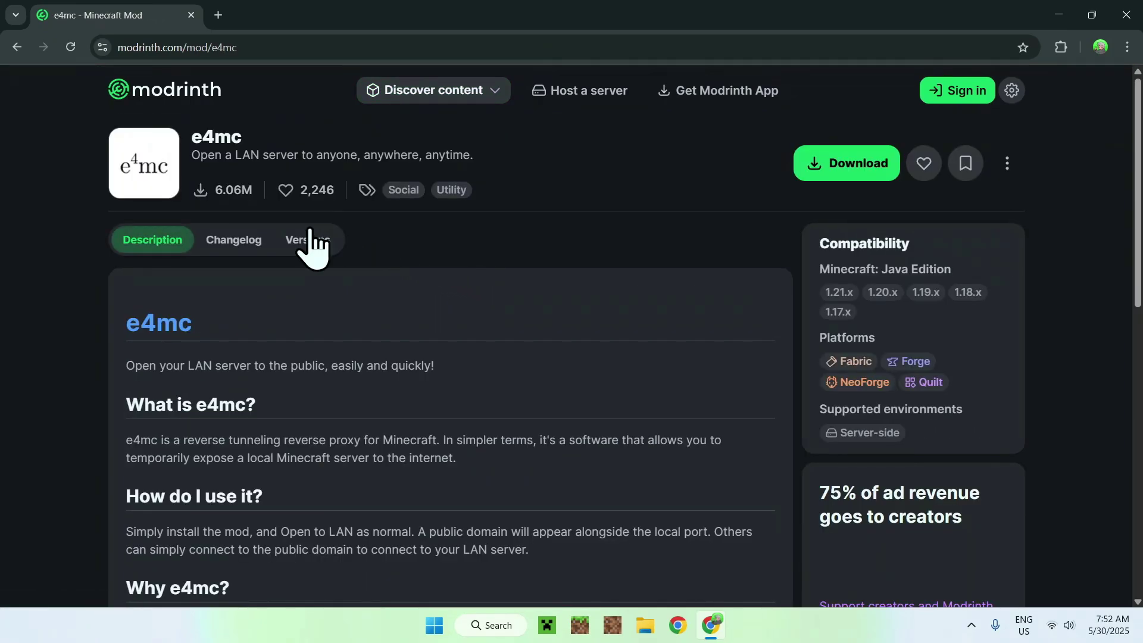
# Step: Filter e4mc versions to game version 1.21.5 and download the 5.3.1-fabric jar
pyautogui.click(291, 244)
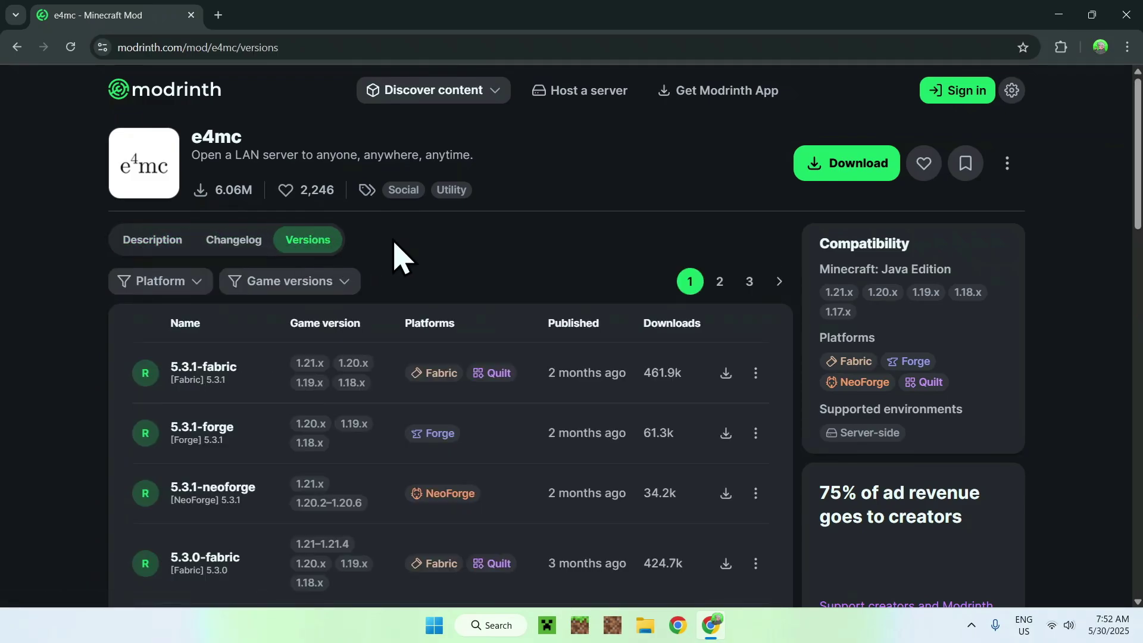
pyautogui.click(274, 290)
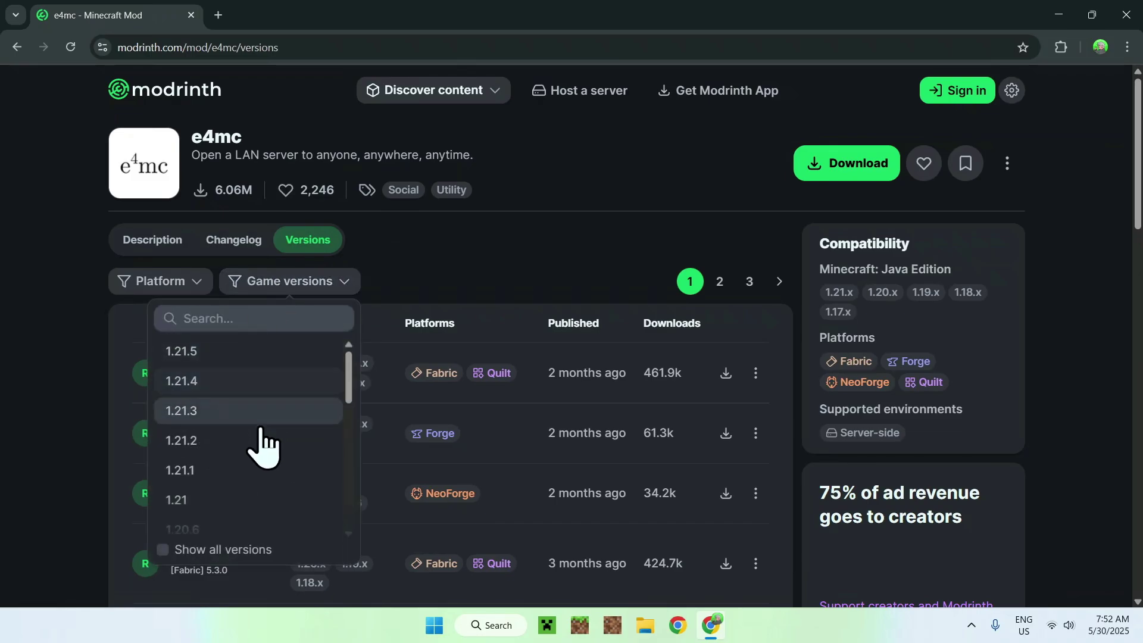
pyautogui.scroll(-4, 267, 515)
pyautogui.scroll(2, 268, 517)
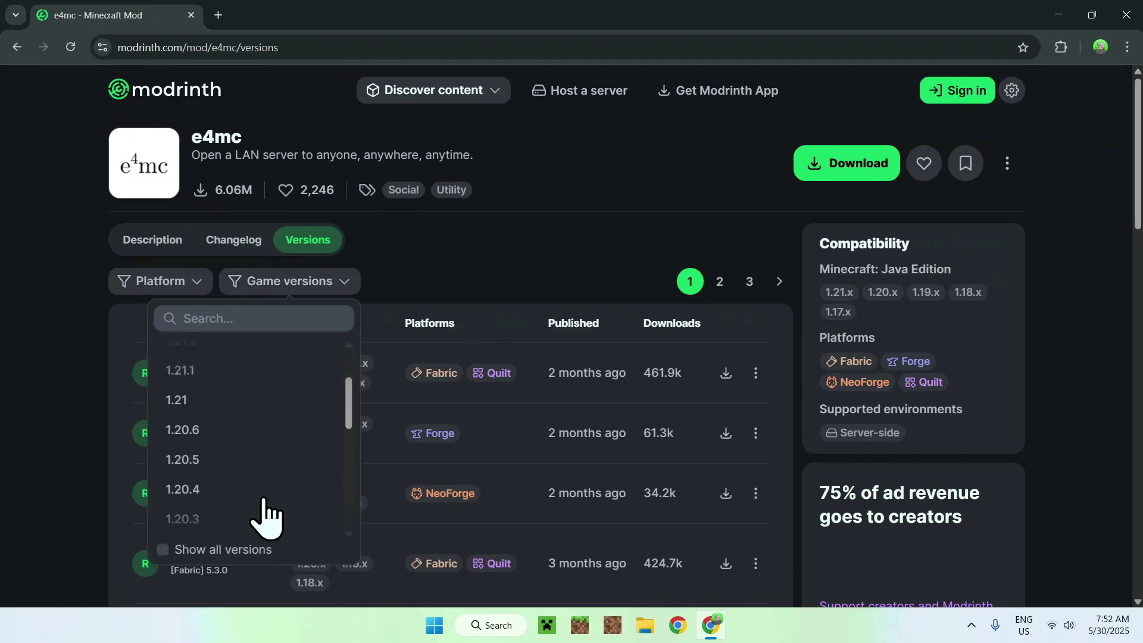
pyautogui.scroll(2, 265, 506)
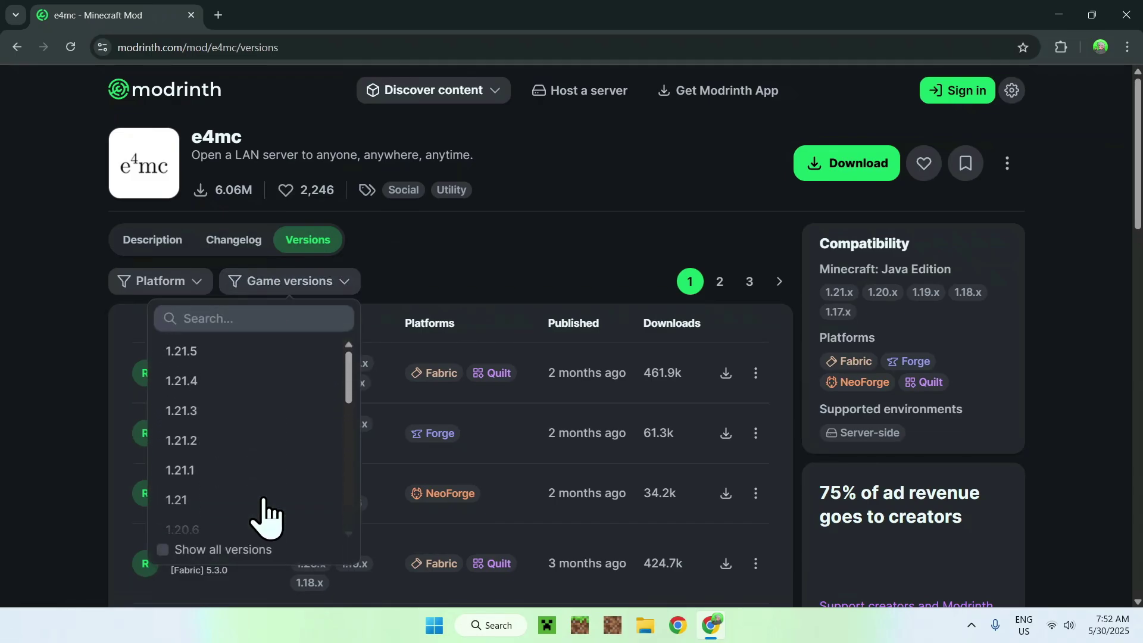
pyautogui.click(256, 357)
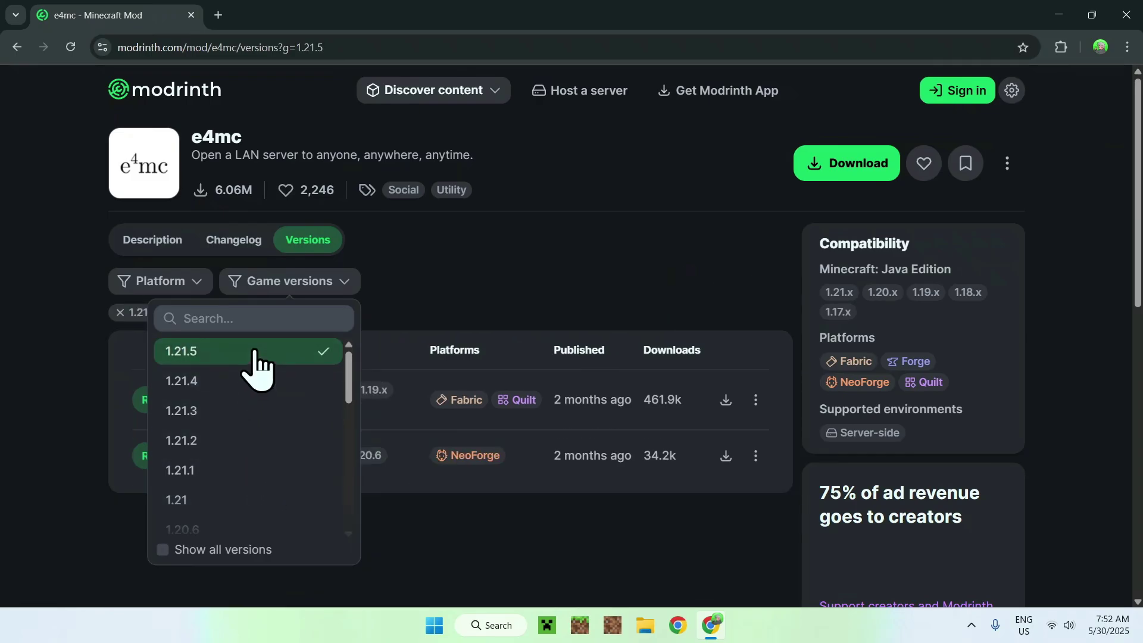
pyautogui.click(481, 271)
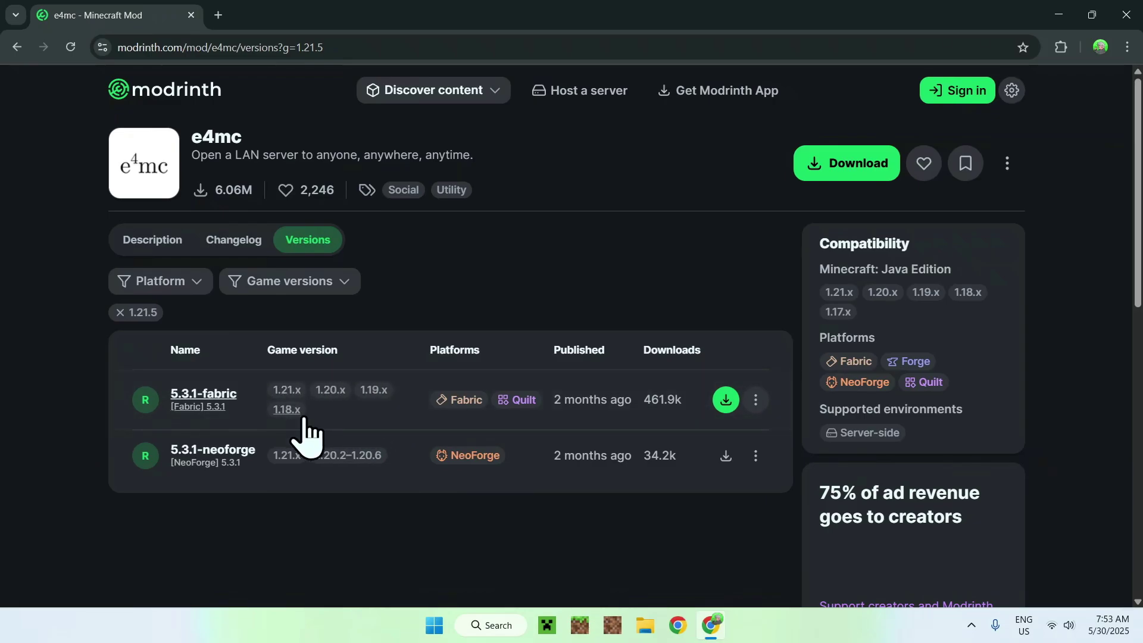
pyautogui.click(726, 400)
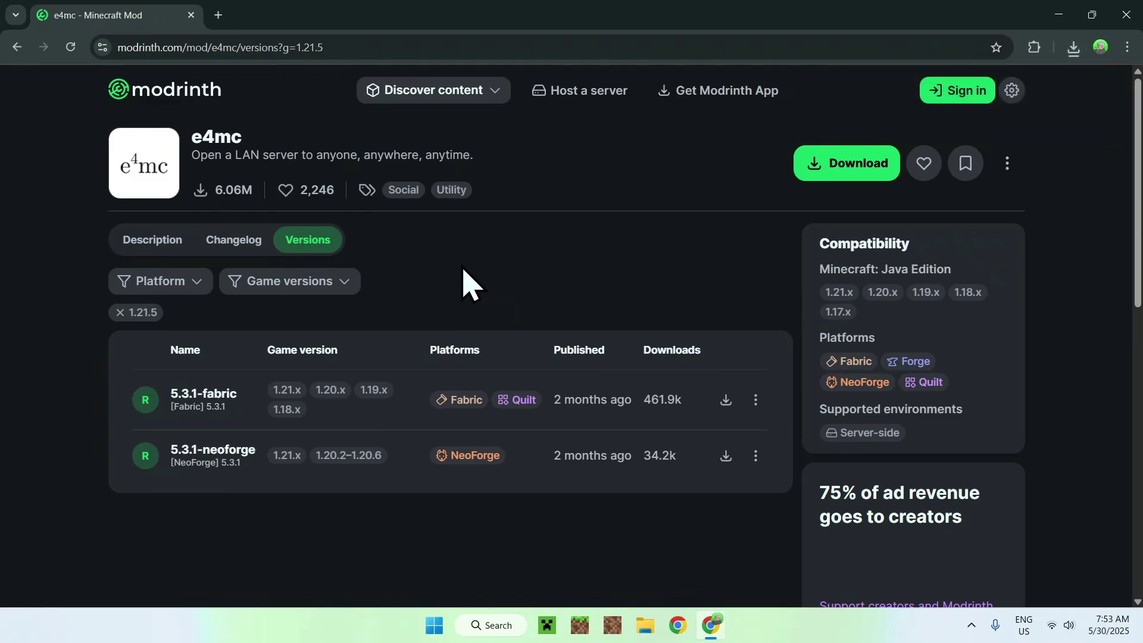
# Step: Open the required Fabric API mod page from the e4mc 5.3.1-fabric version details
pyautogui.click(195, 402)
pyautogui.scroll(-2, 51, 395)
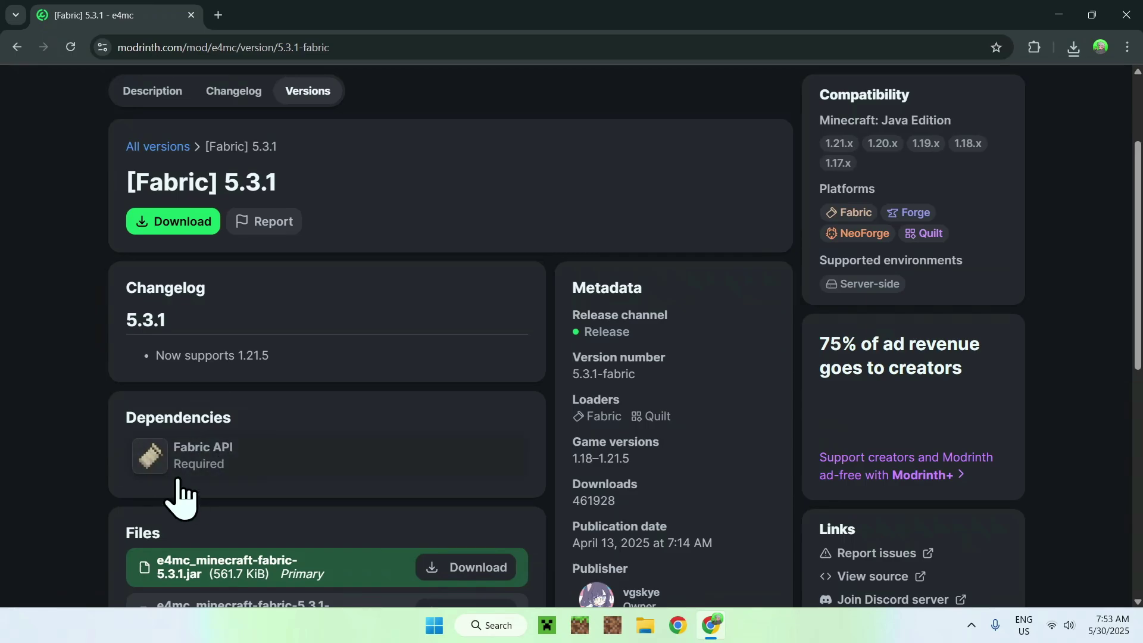
pyautogui.click(282, 451)
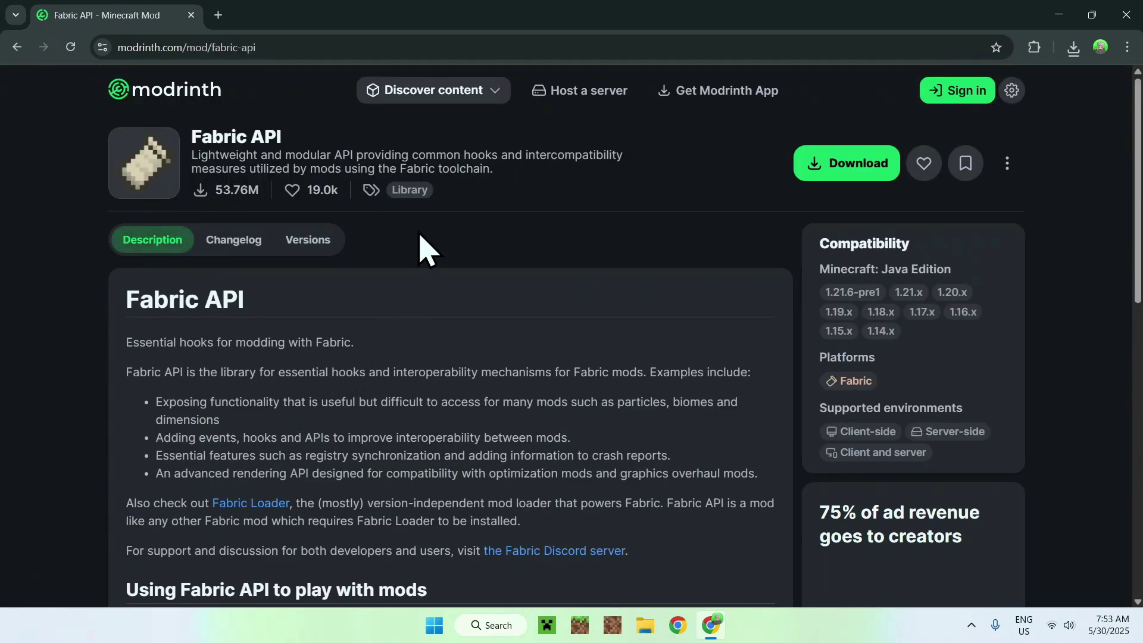
# Step: Filter Fabric API versions to 1.21.5 and download 0.125.0+1.21.5
pyautogui.click(306, 240)
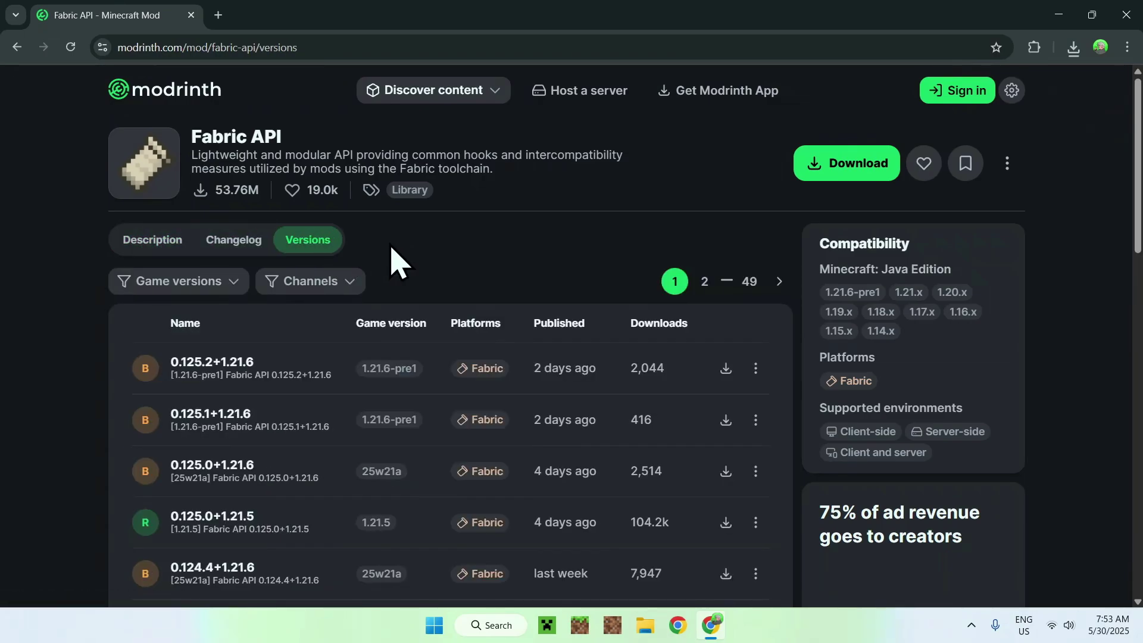
pyautogui.click(181, 283)
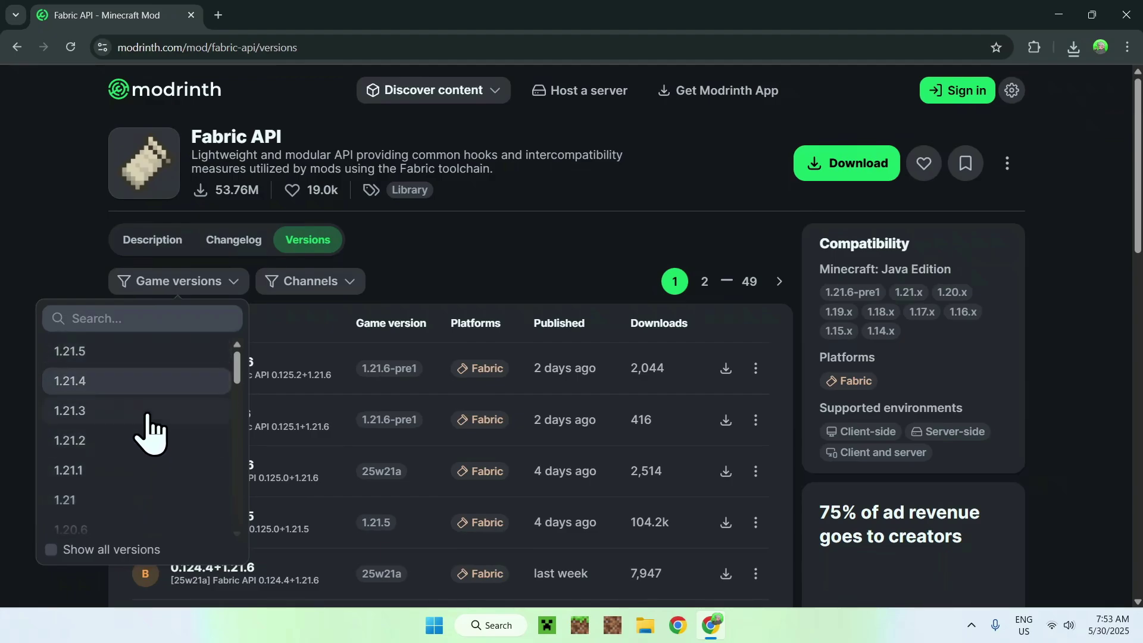
pyautogui.click(107, 355)
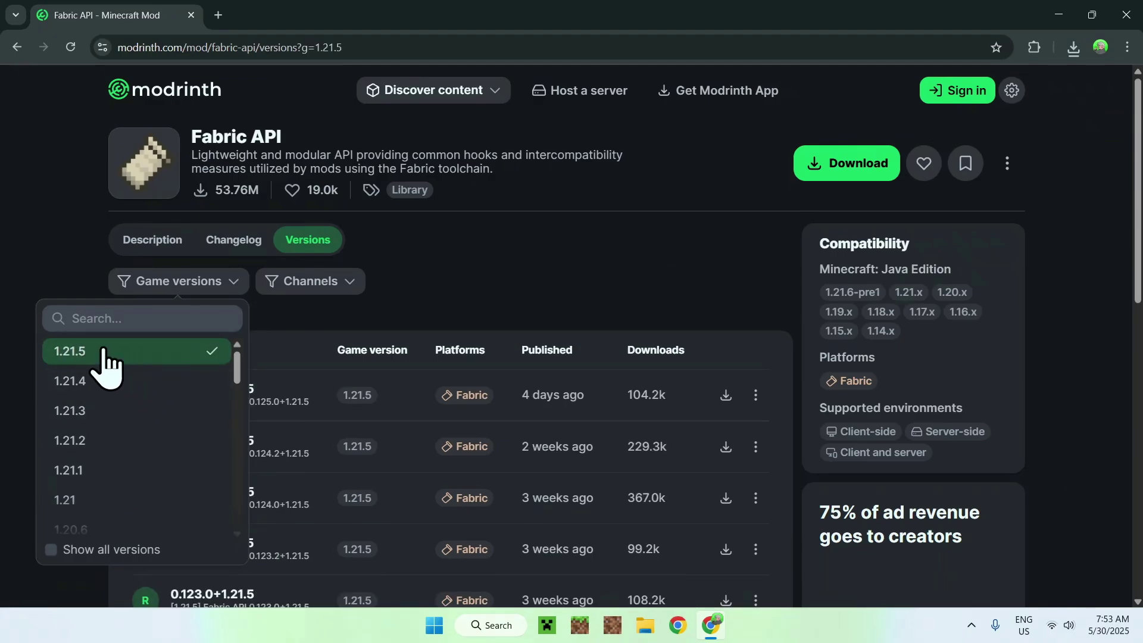
pyautogui.click(482, 288)
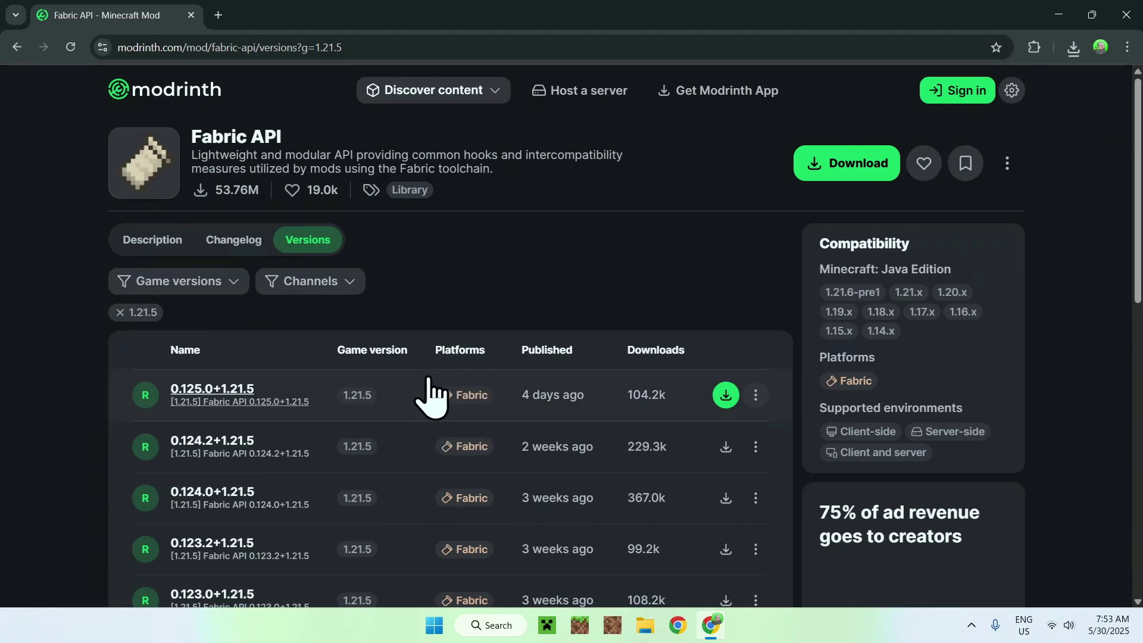
pyautogui.click(726, 395)
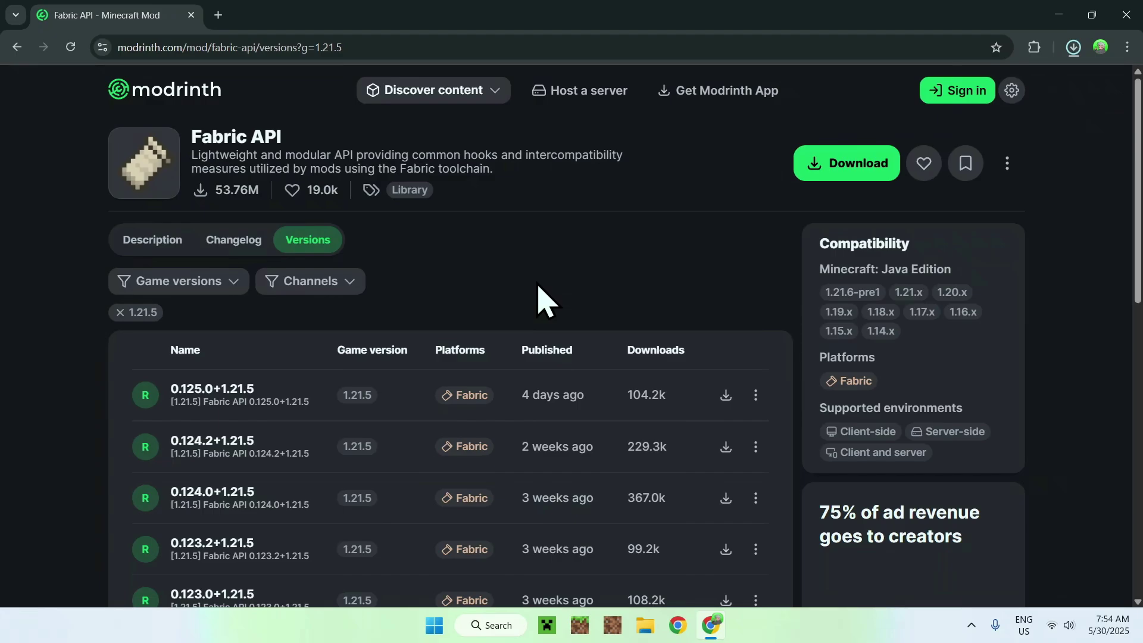
# Step: In a new tab, search Google for 'Fabric Minecraft' and go to fabricmc.net
pyautogui.click(218, 15)
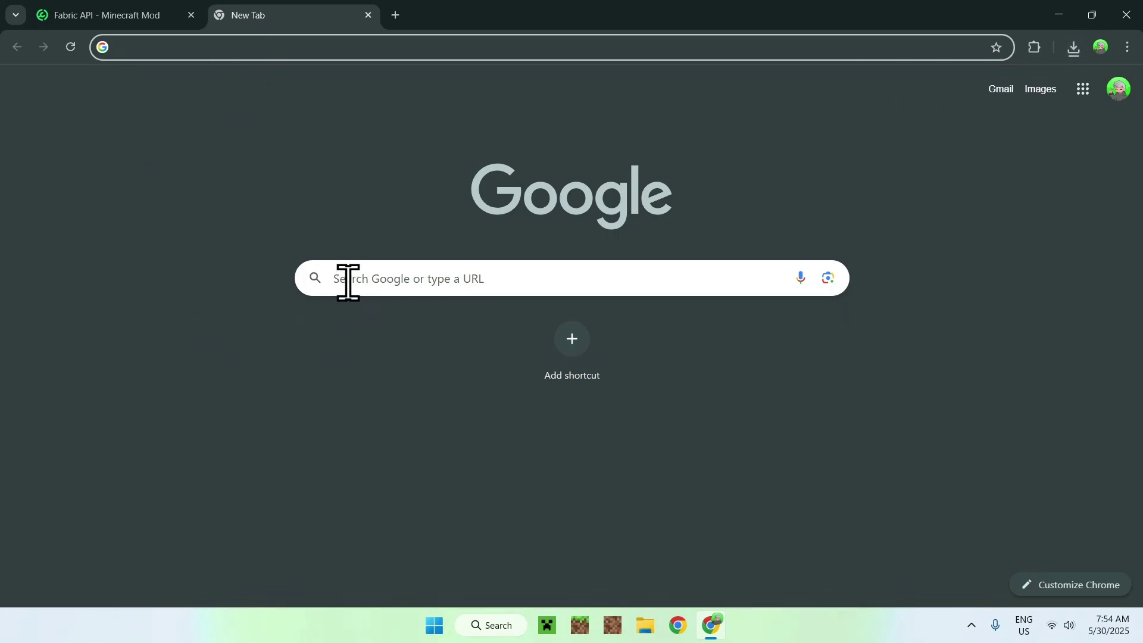
pyautogui.click(347, 262)
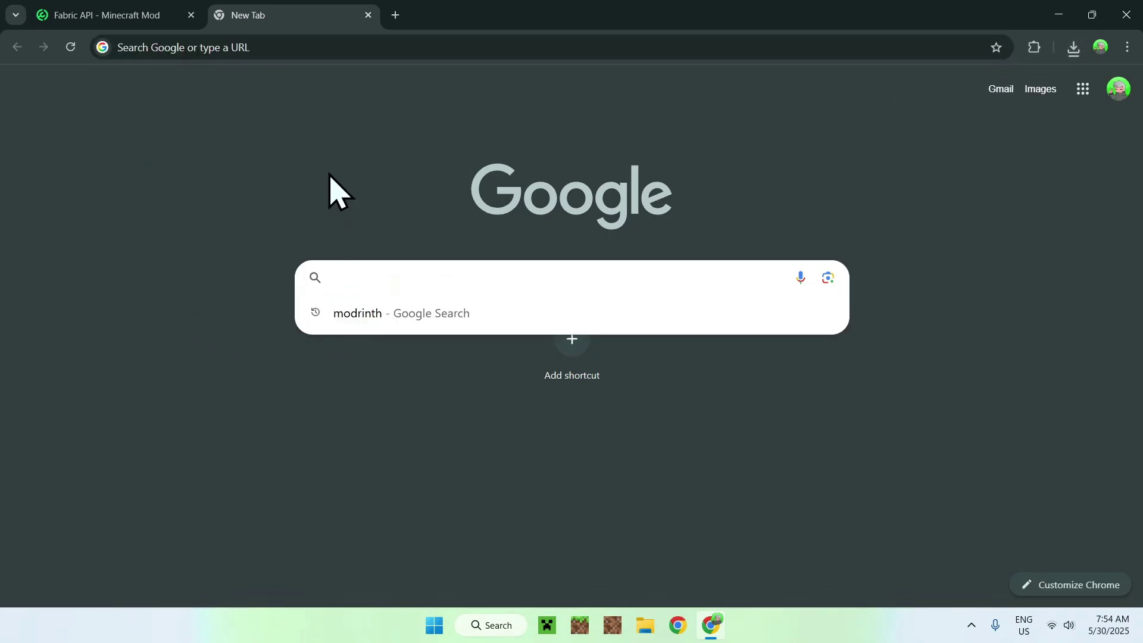
pyautogui.write('F')
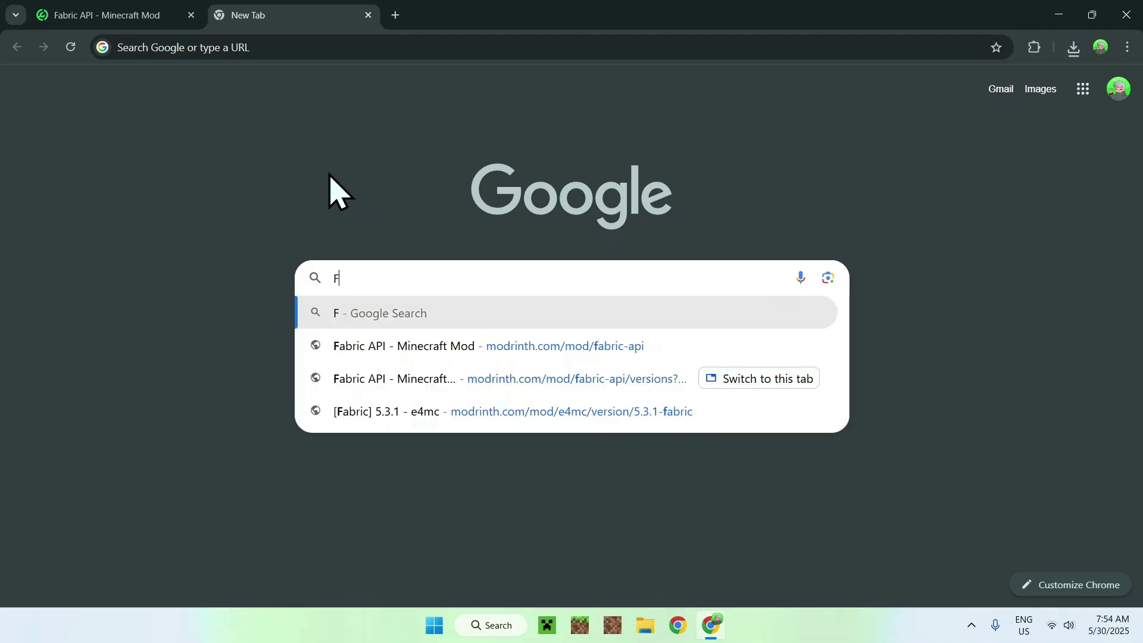
pyautogui.write('abric Minecraft')
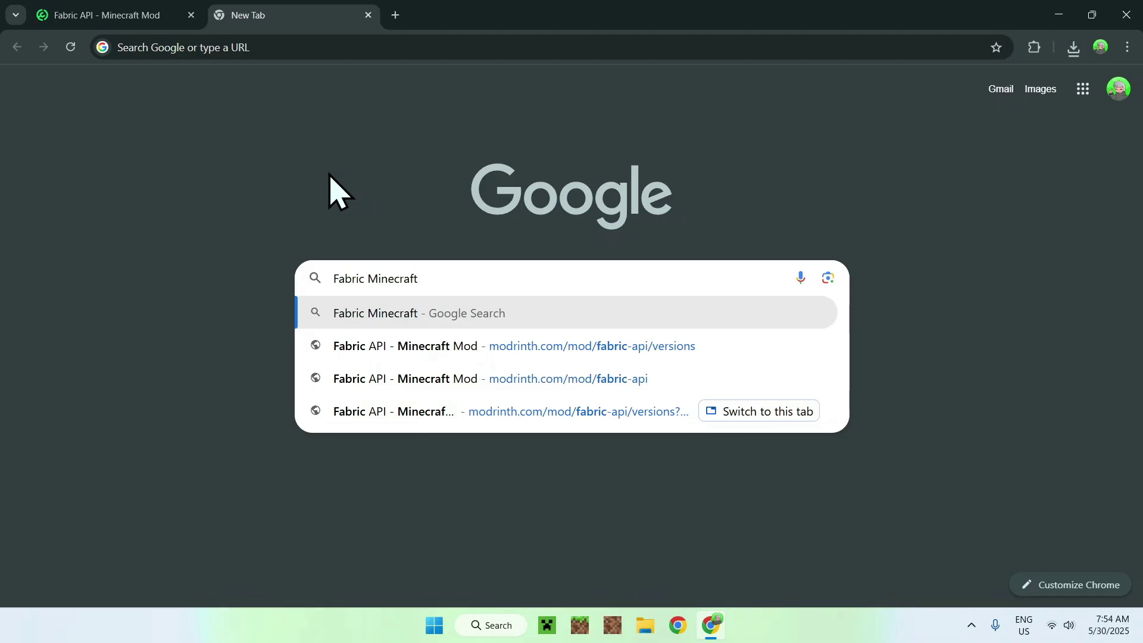
pyautogui.press('Return')
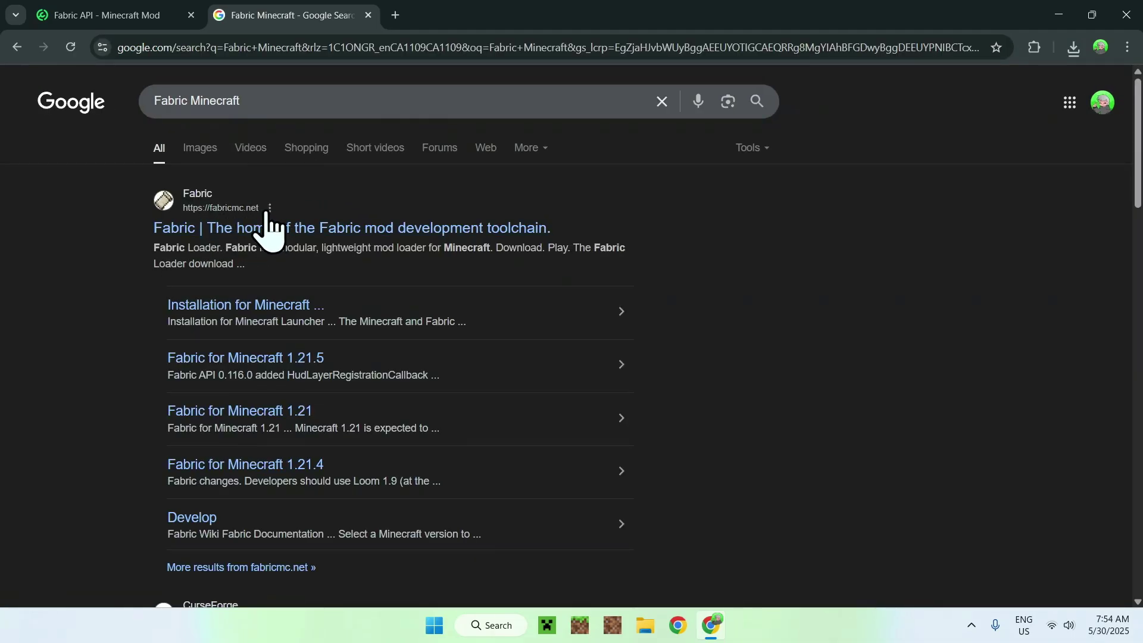
pyautogui.click(199, 229)
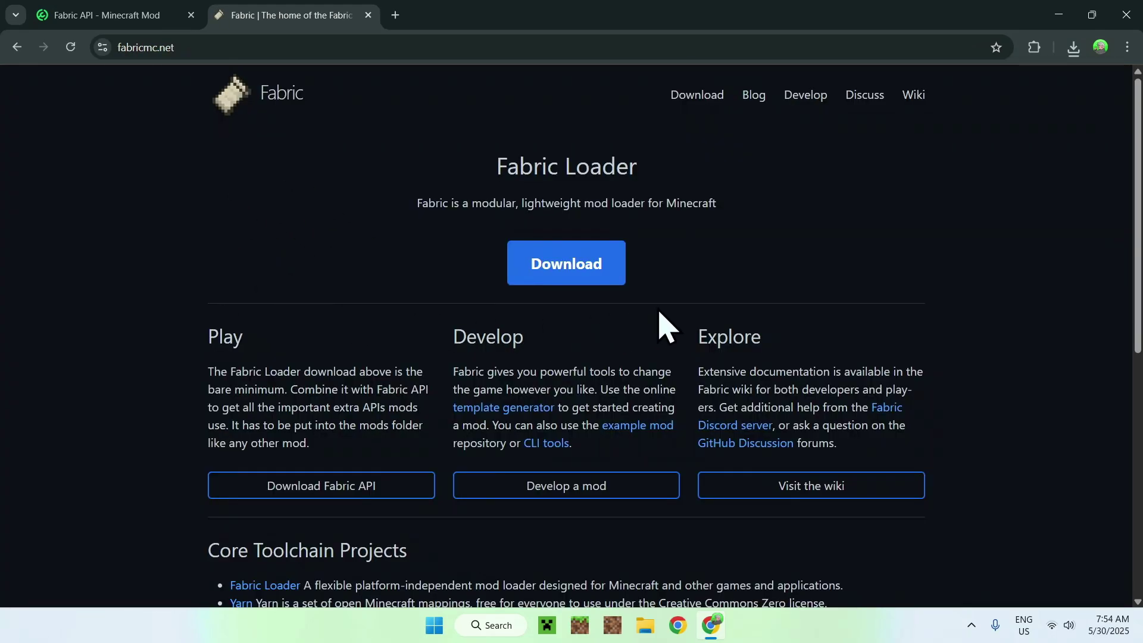
# Step: Download the Fabric installer fabric-installer-1.0.3.exe for Windows
pyautogui.click(568, 279)
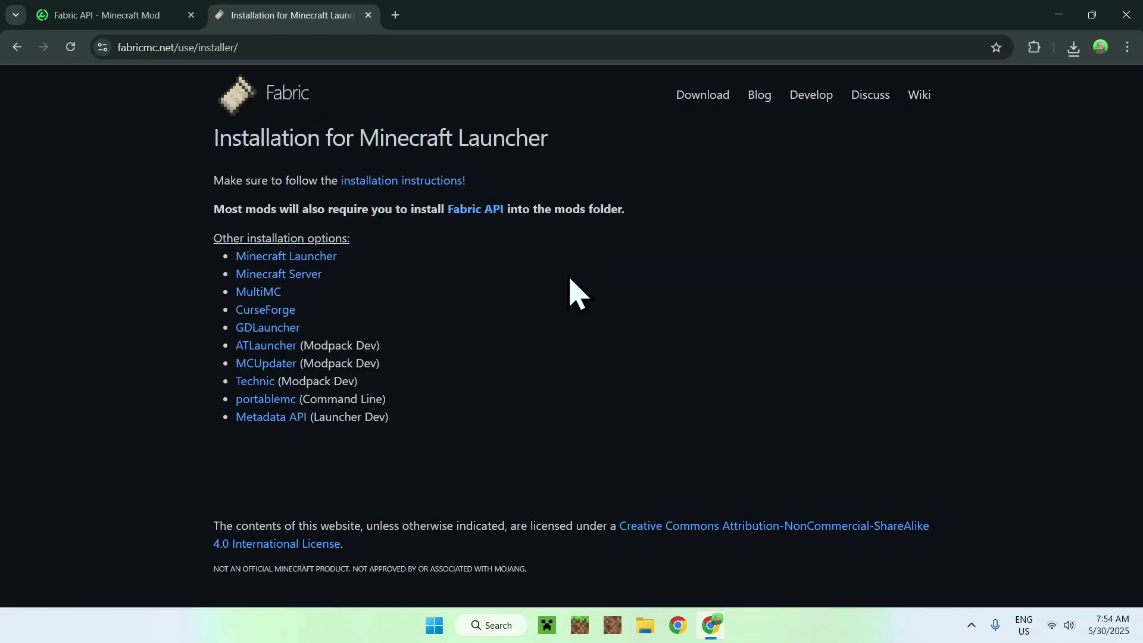
pyautogui.click(572, 235)
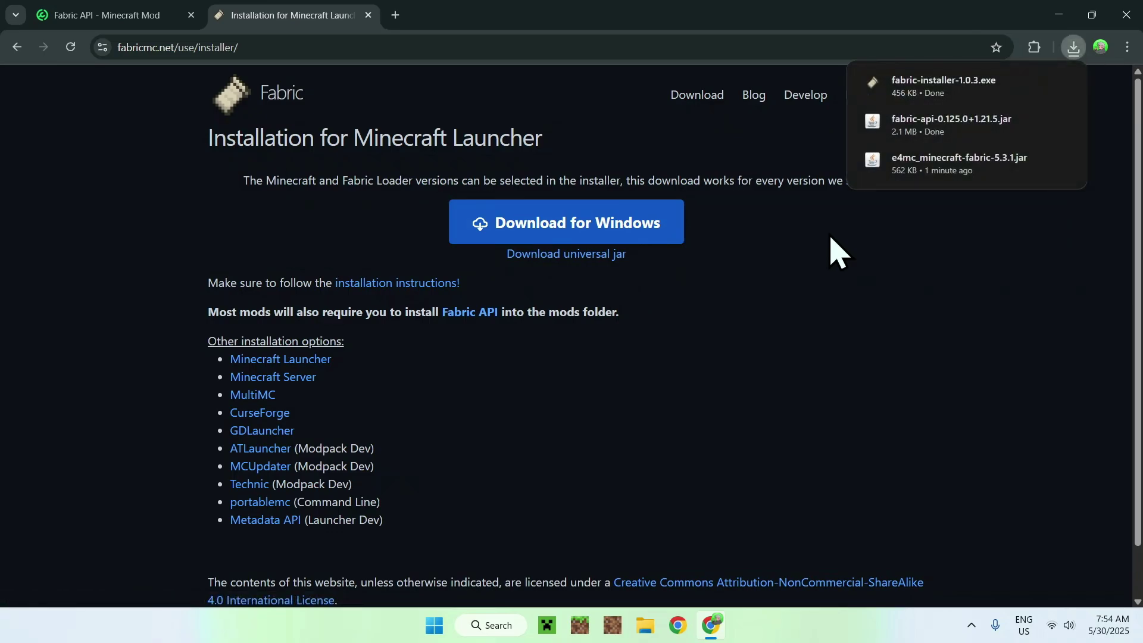
pyautogui.moveTo(966, 95)
# Step: Close Chrome and run fabric-installer-1.0.3.exe from the Downloads folder
pyautogui.click(1125, 15)
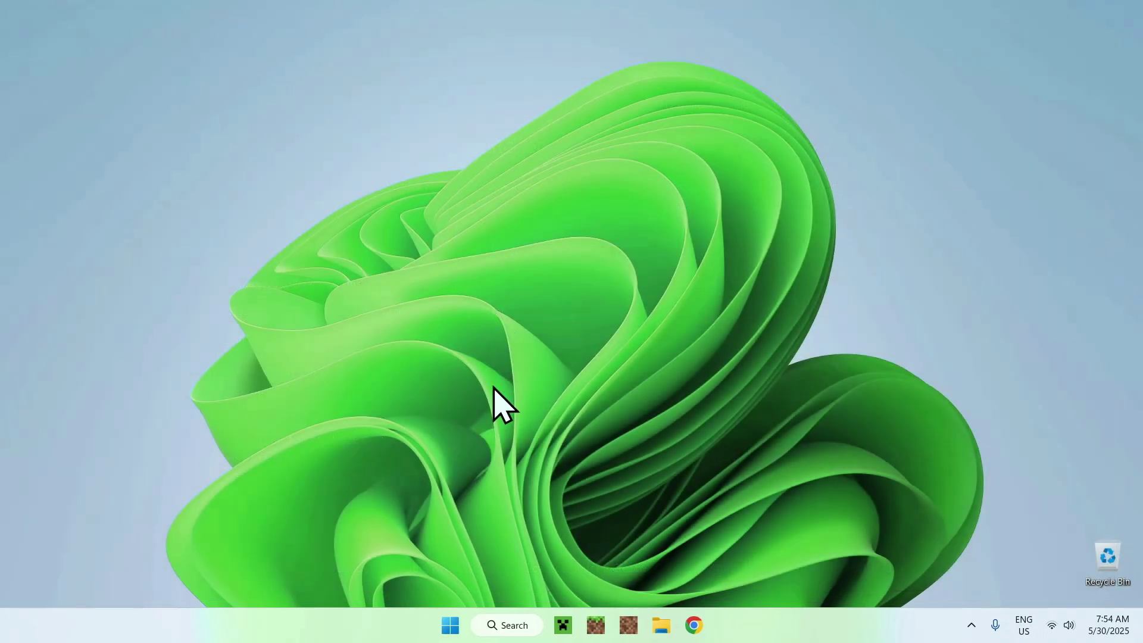
pyautogui.click(659, 625)
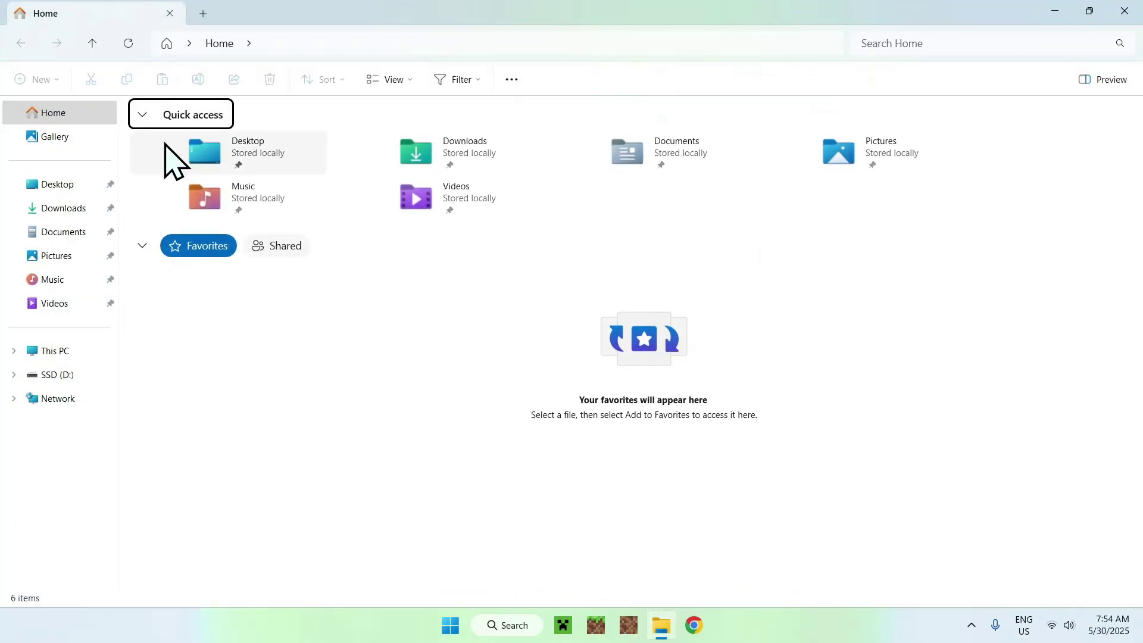
pyautogui.click(63, 209)
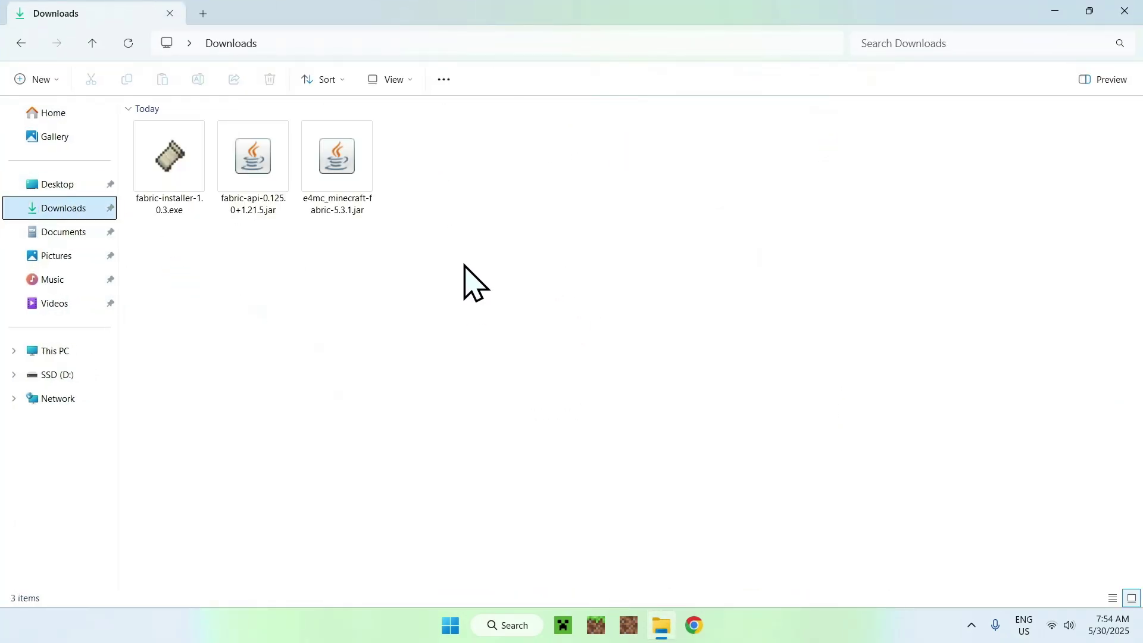
pyautogui.doubleClick(167, 203)
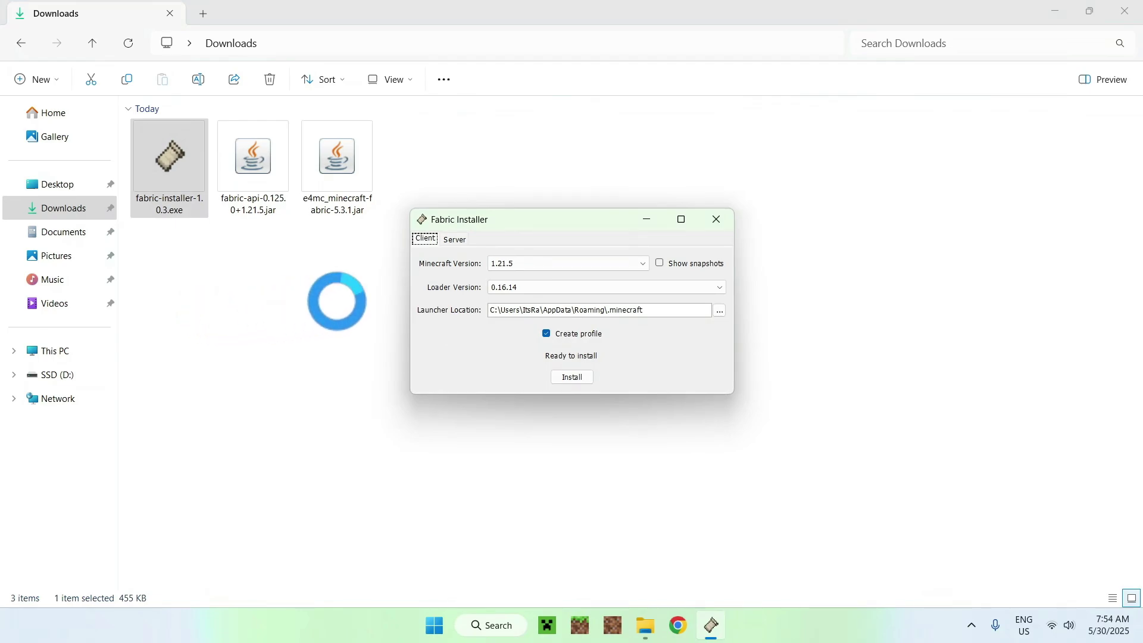
# Step: Install Fabric Loader for Minecraft 1.21.5 and close the installer
pyautogui.click(524, 263)
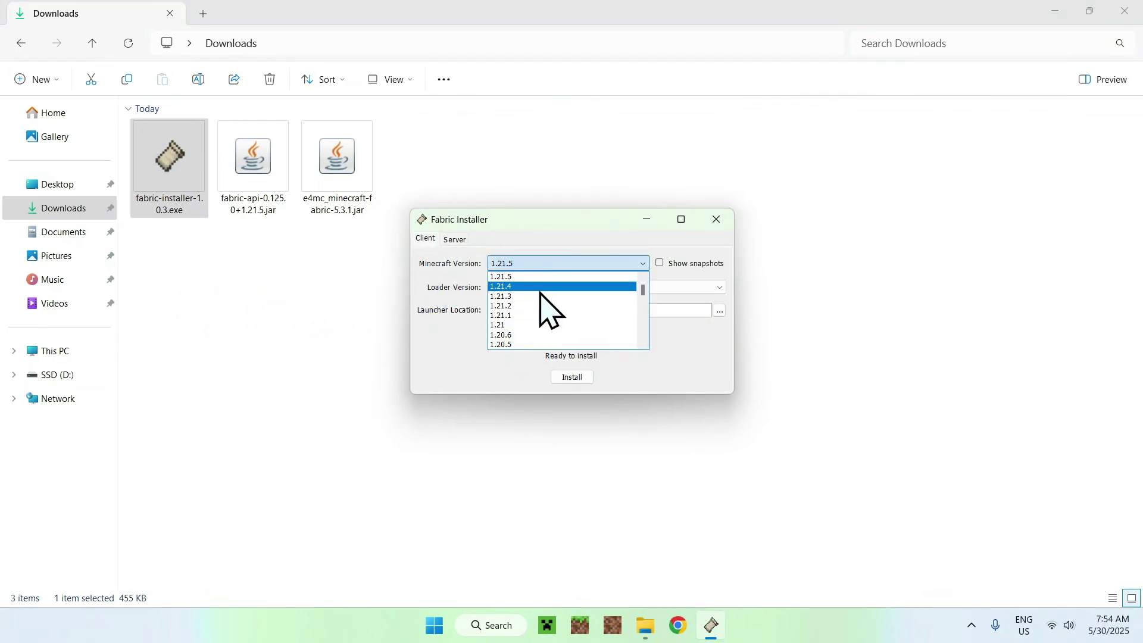
pyautogui.click(538, 277)
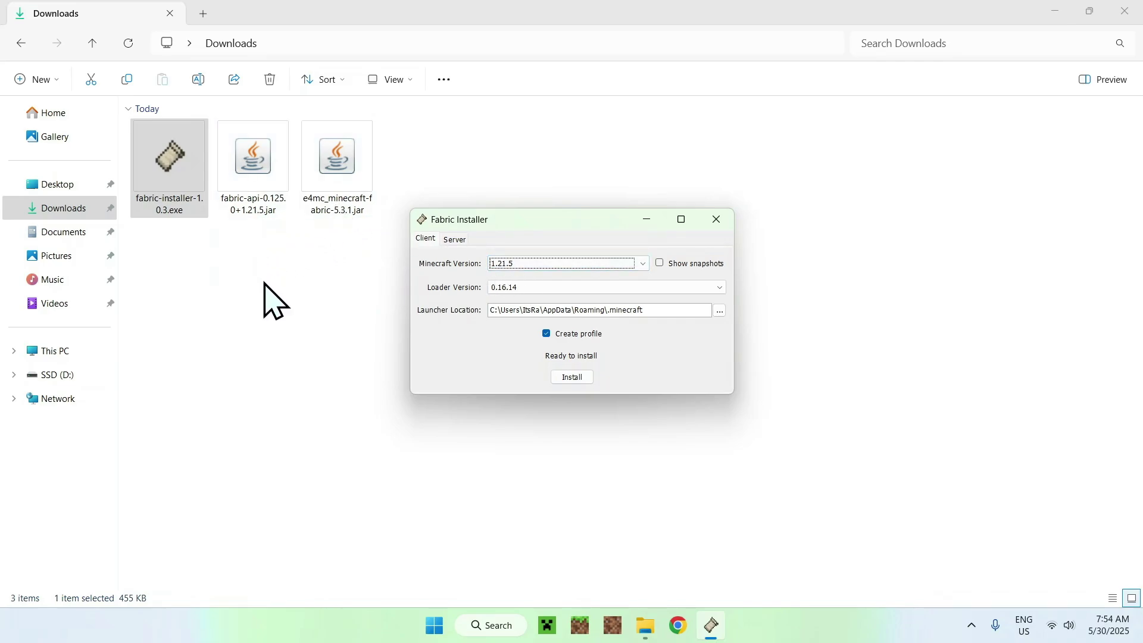
pyautogui.click(569, 380)
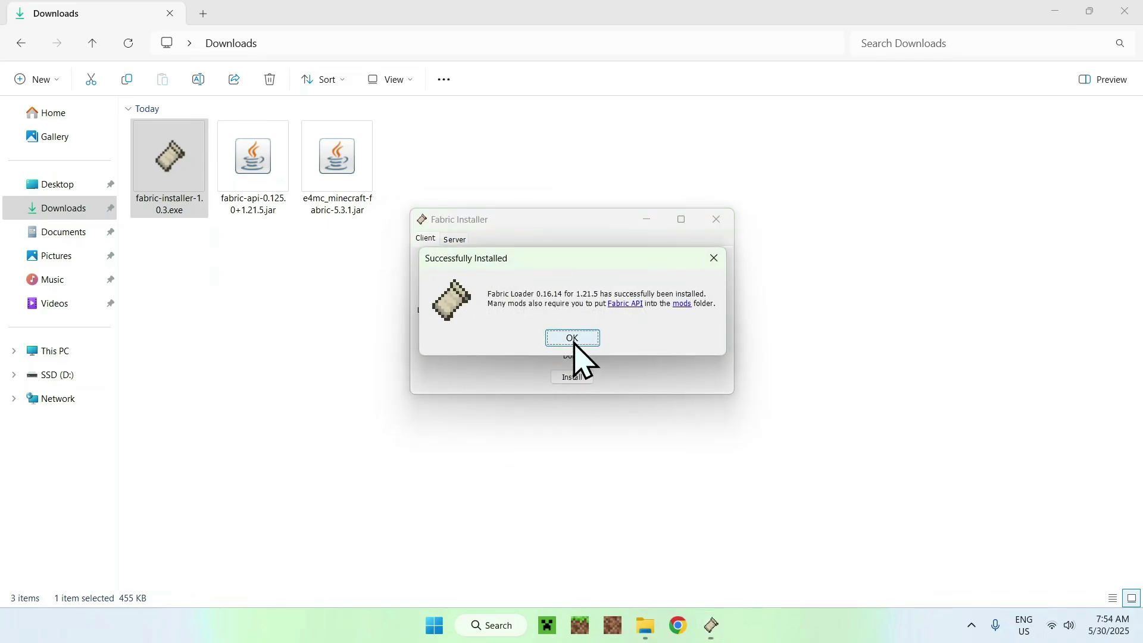
pyautogui.click(572, 339)
pyautogui.click(716, 221)
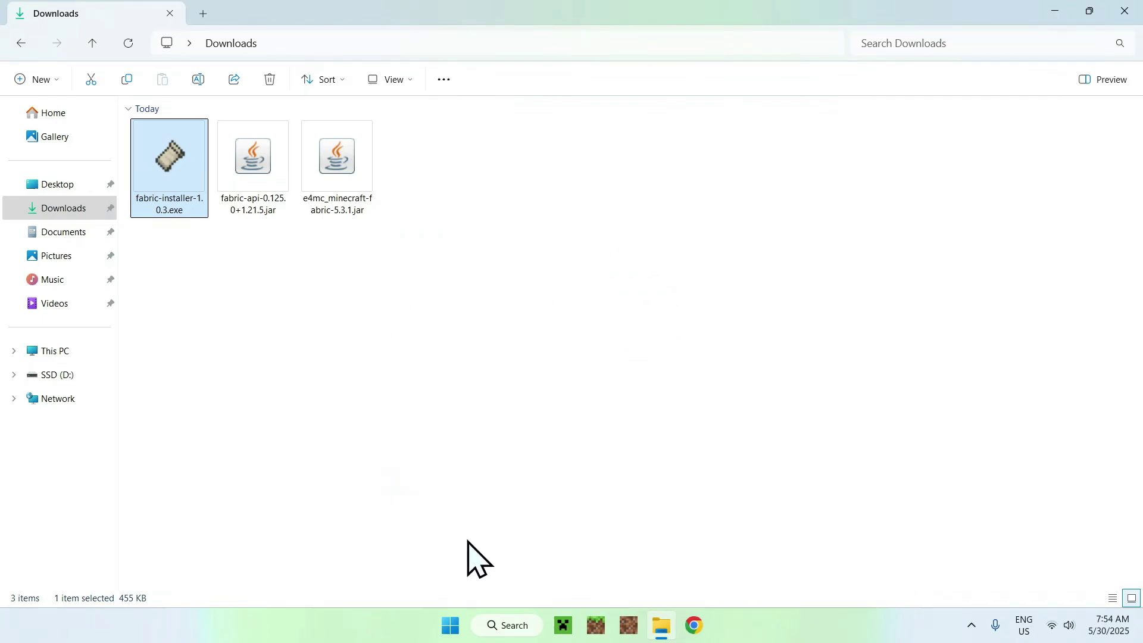
pyautogui.click(563, 626)
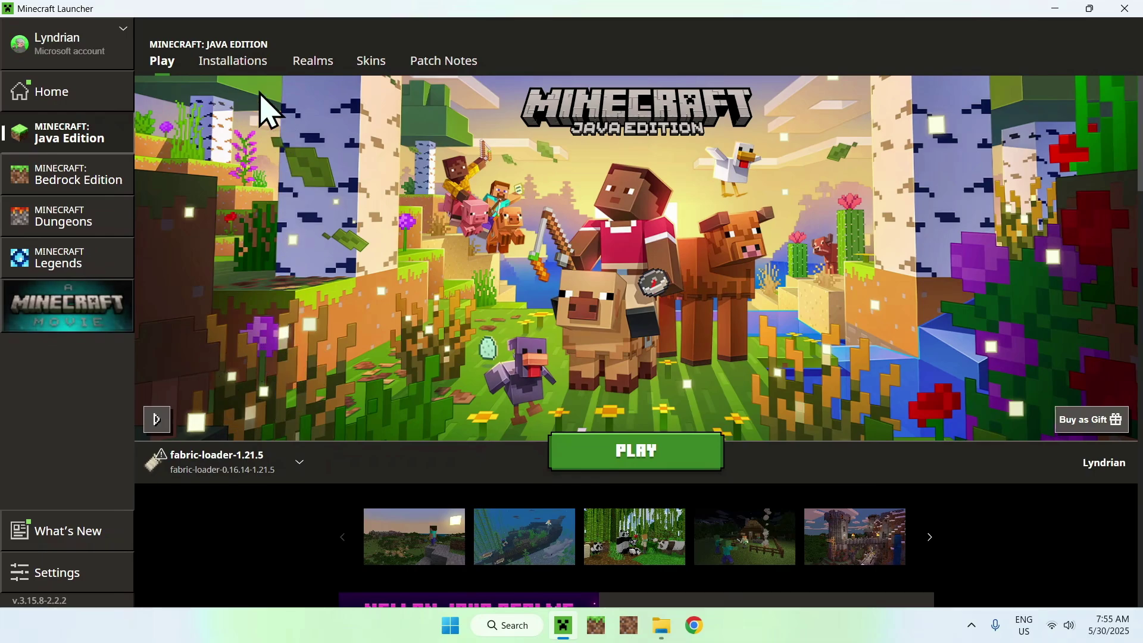
# Step: Open the fabric-loader-1.21.5 installation's game folder and enter its empty mods folder
pyautogui.click(233, 62)
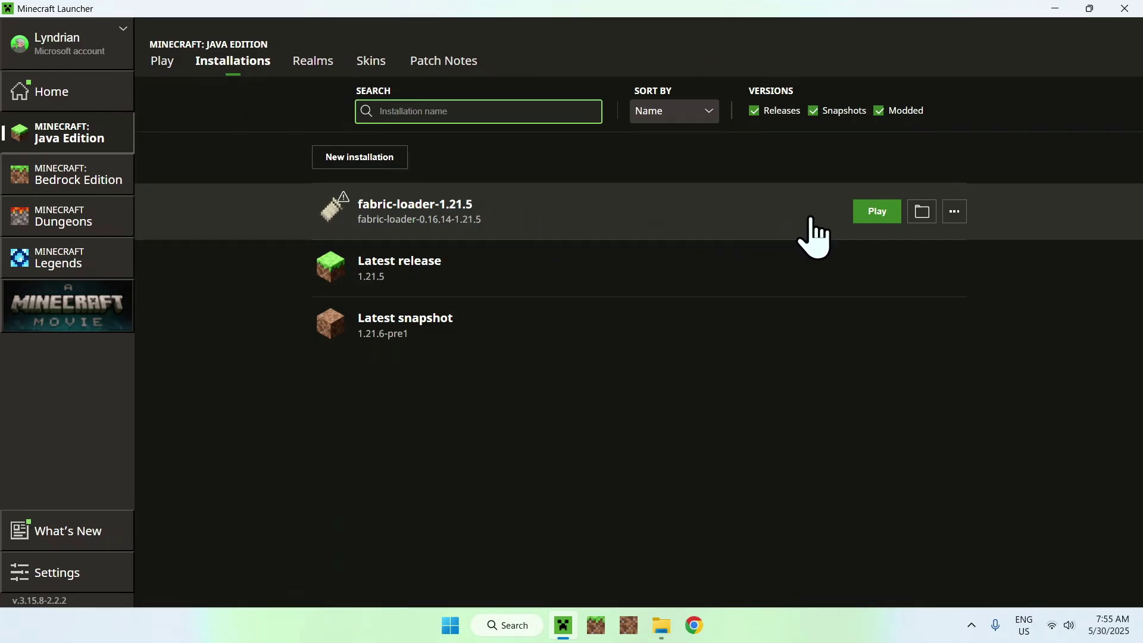
pyautogui.click(923, 228)
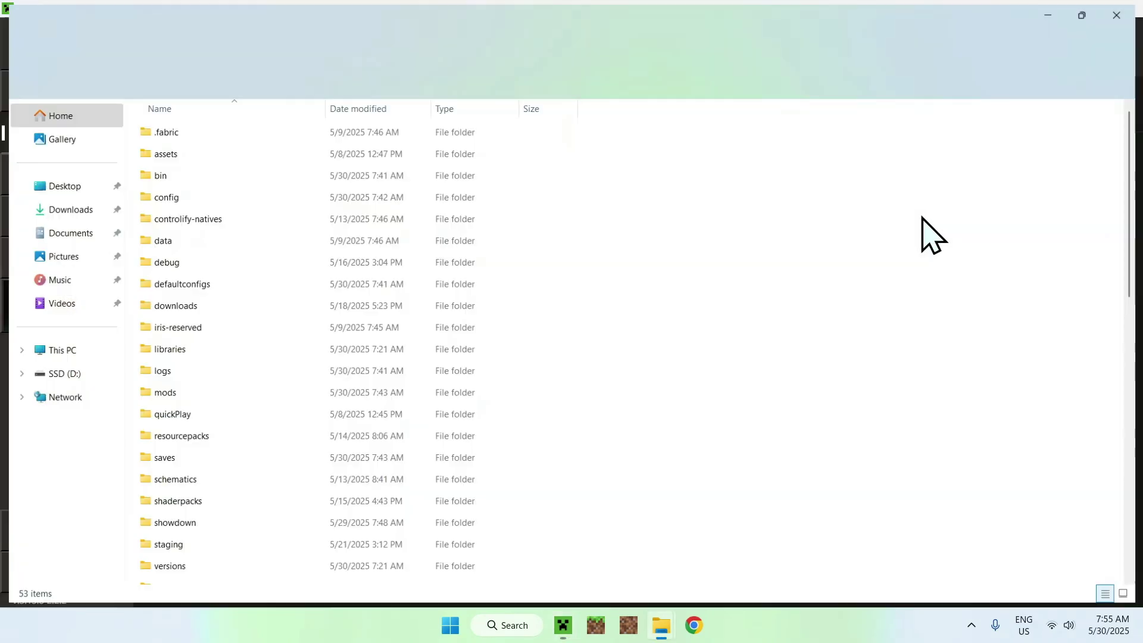
pyautogui.click(242, 387)
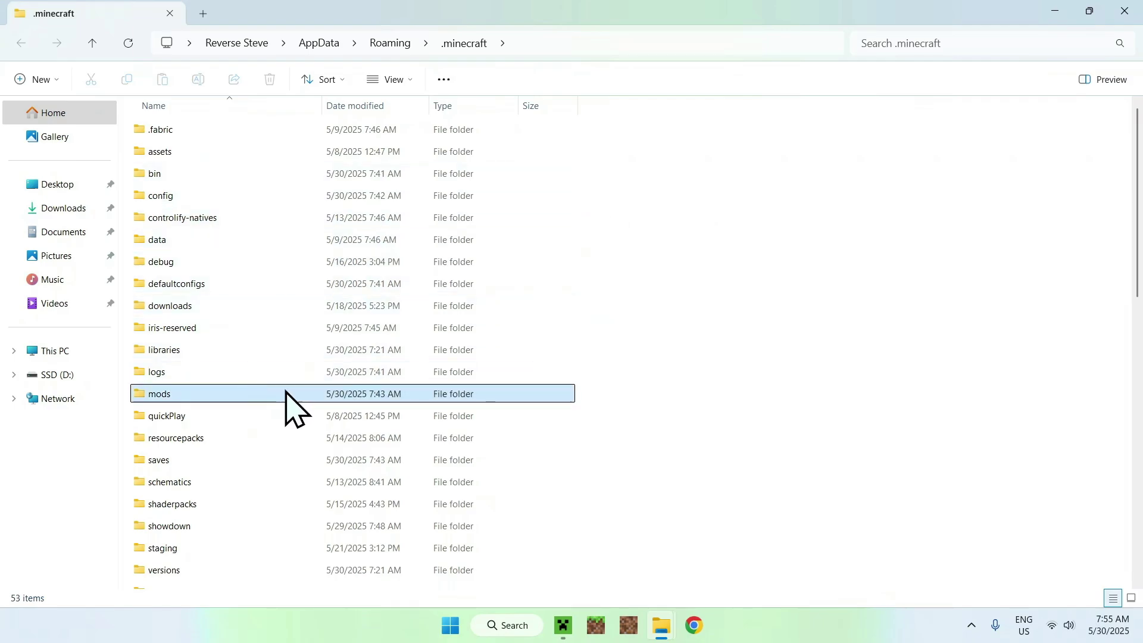
pyautogui.doubleClick(185, 394)
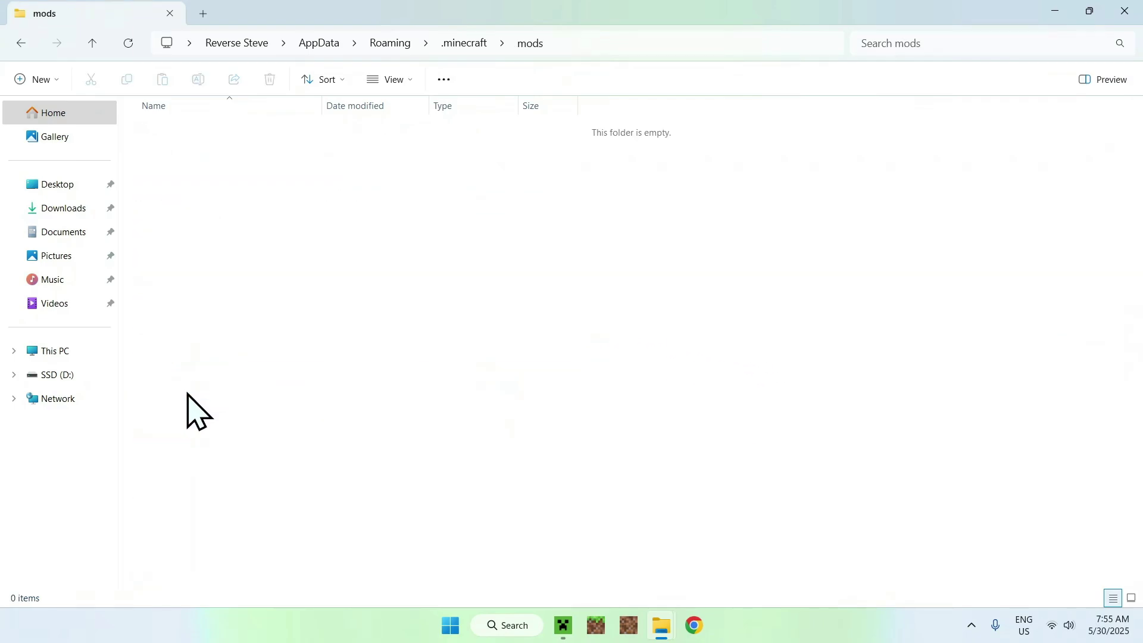
# Step: Copy fabric-api-0.125.0+1.21.5.jar and e4mc_minecraft-fabric-5.3.1.jar from Downloads into mods
pyautogui.click(57, 210)
pyautogui.moveTo(417, 248); pyautogui.dragTo(260, 187)
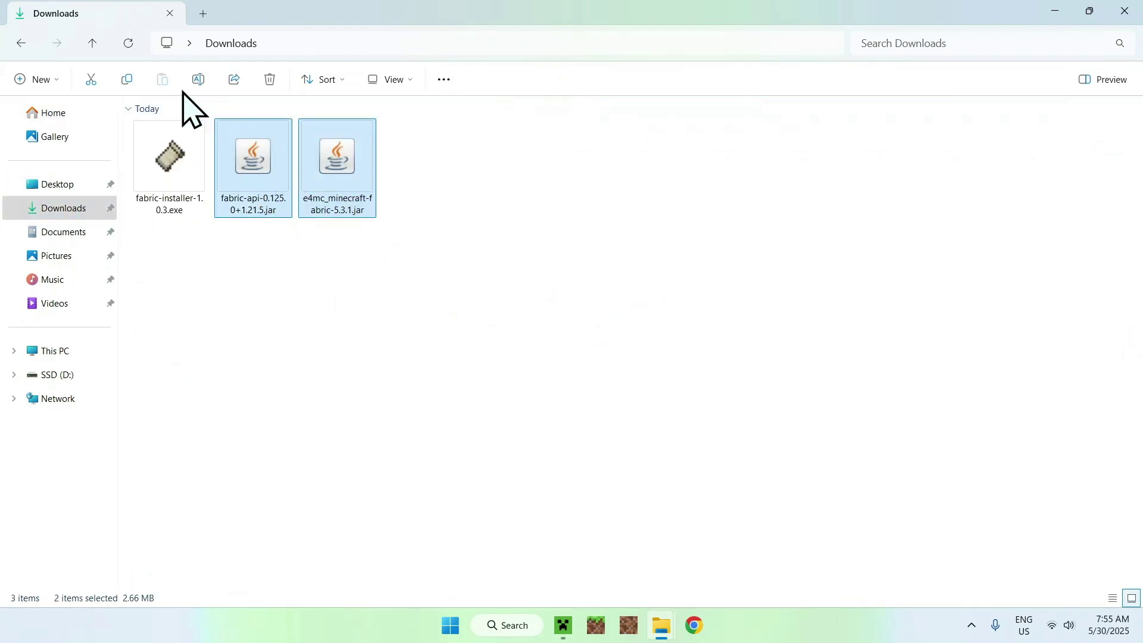
pyautogui.click(21, 44)
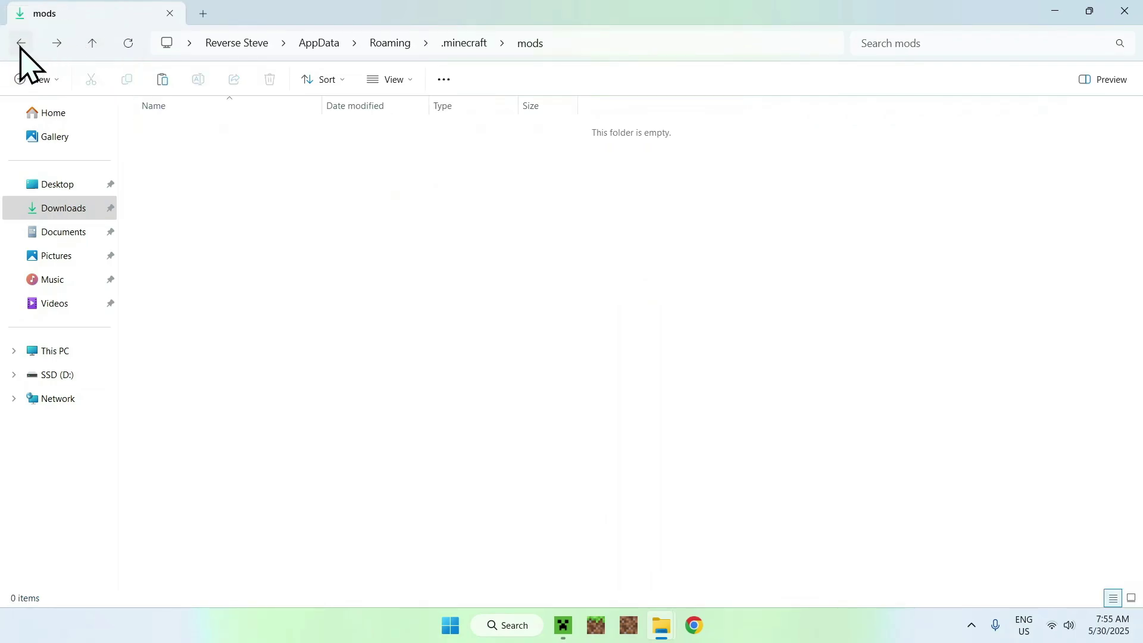
pyautogui.click(159, 85)
pyautogui.click(296, 238)
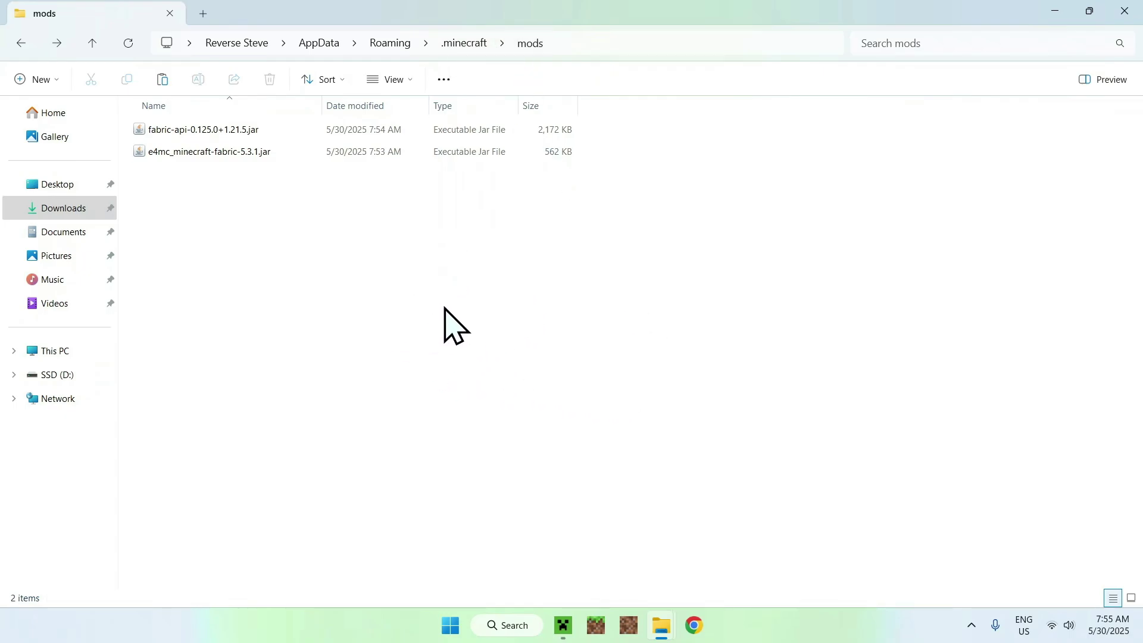
pyautogui.click(563, 619)
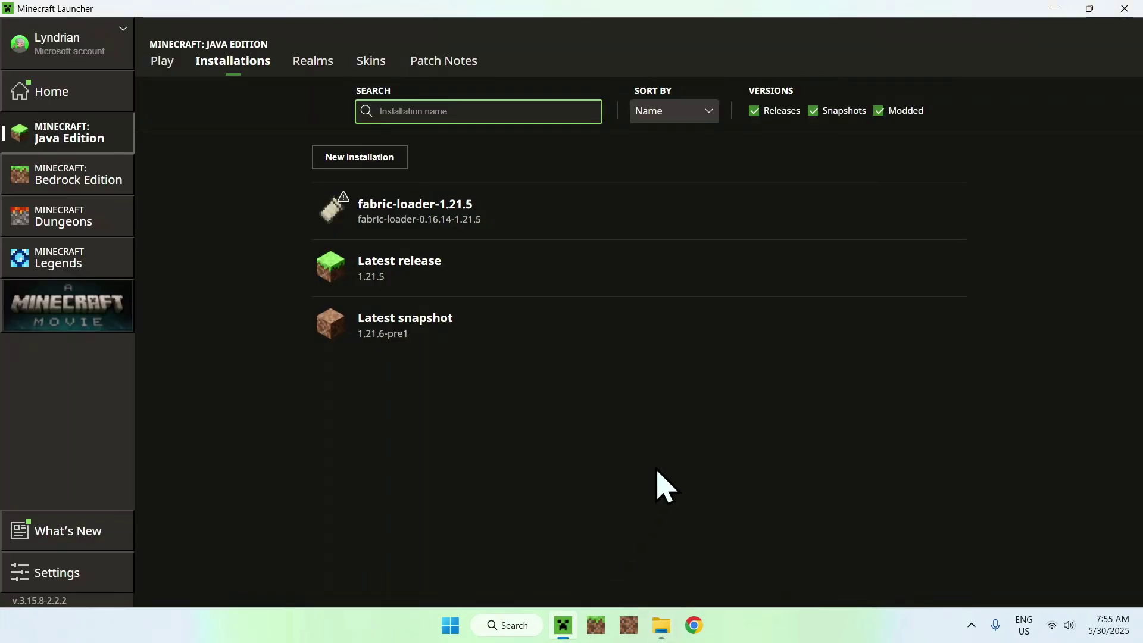
# Step: Launch the fabric-loader-1.21.5 profile from the launcher's Play page
pyautogui.click(162, 62)
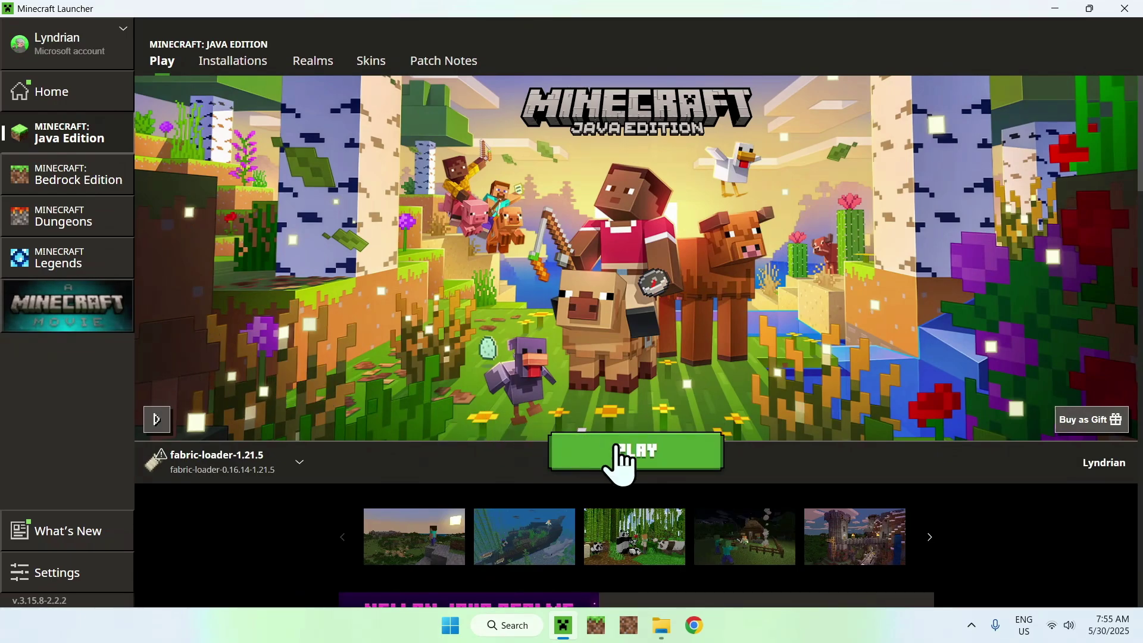
pyautogui.click(630, 459)
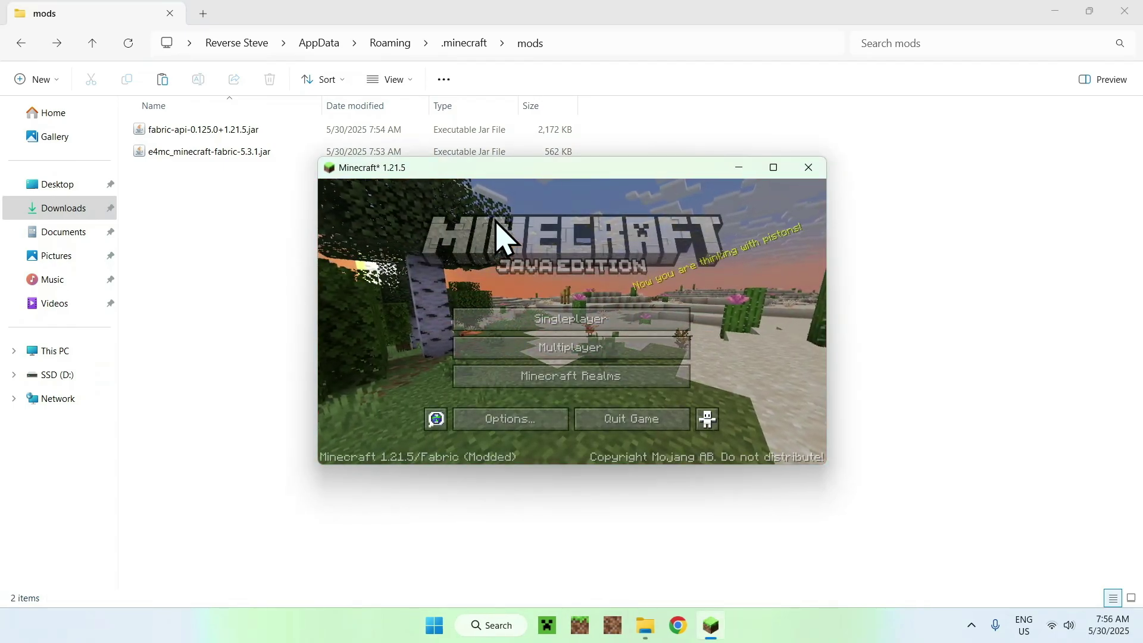
# Step: Maximize the game window, load the Tutorials singleplayer world and pause to the Game Menu
pyautogui.click(773, 167)
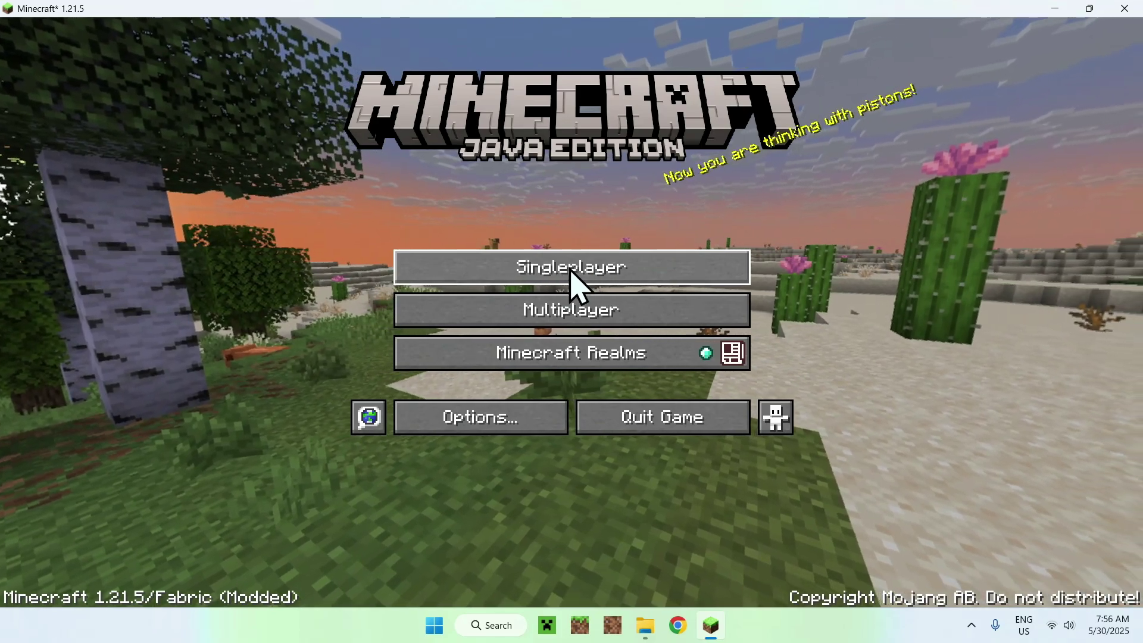
pyautogui.click(569, 274)
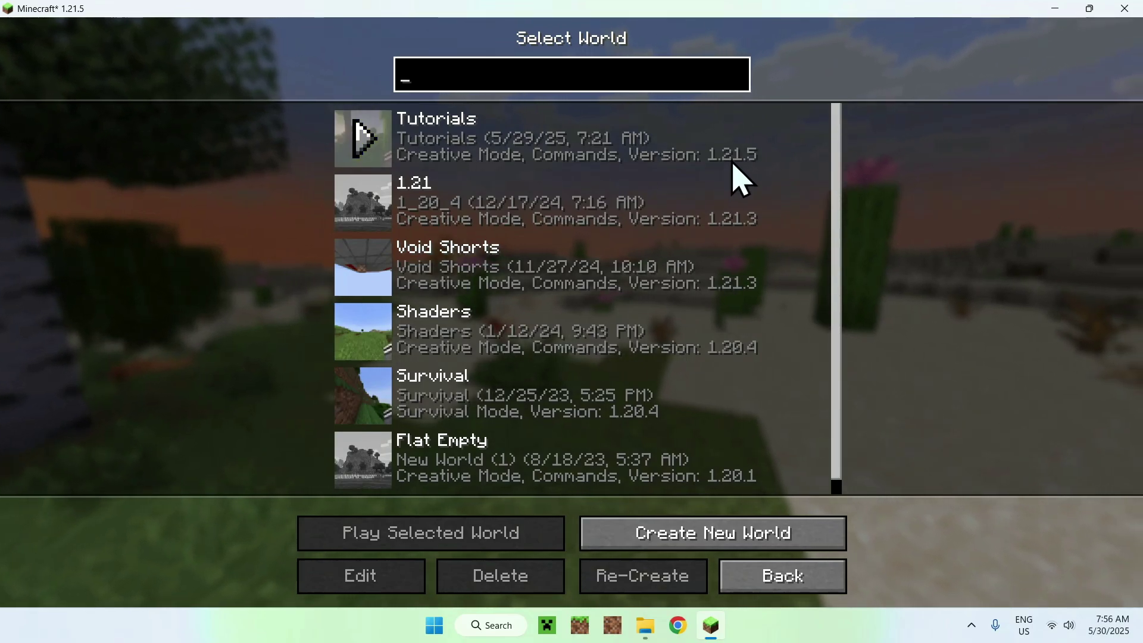
pyautogui.click(365, 146)
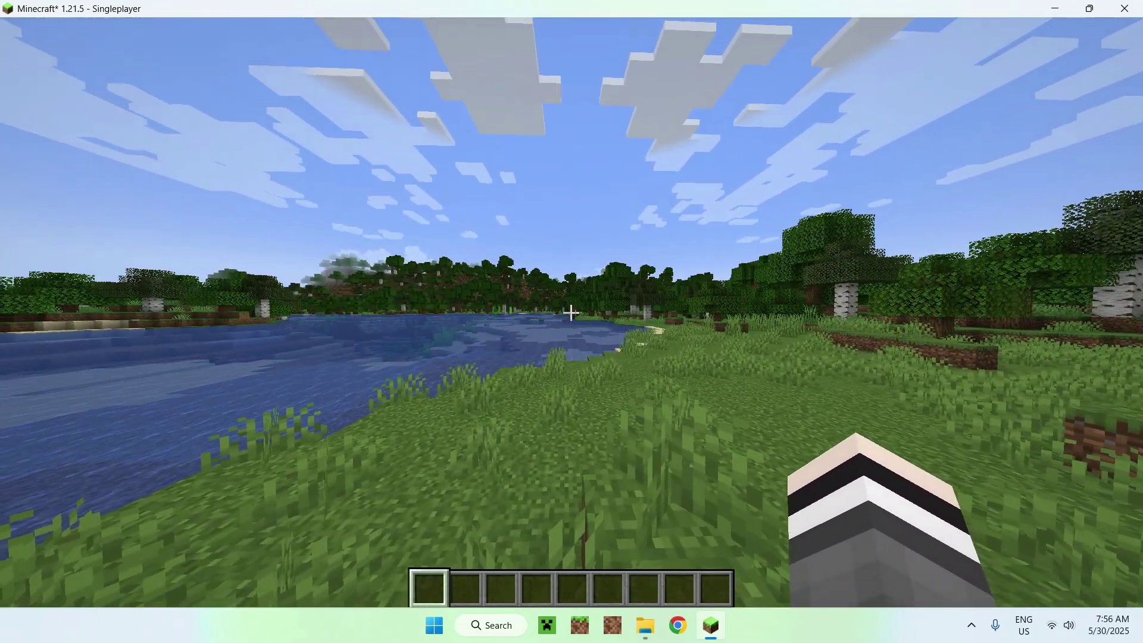
pyautogui.press('Escape')
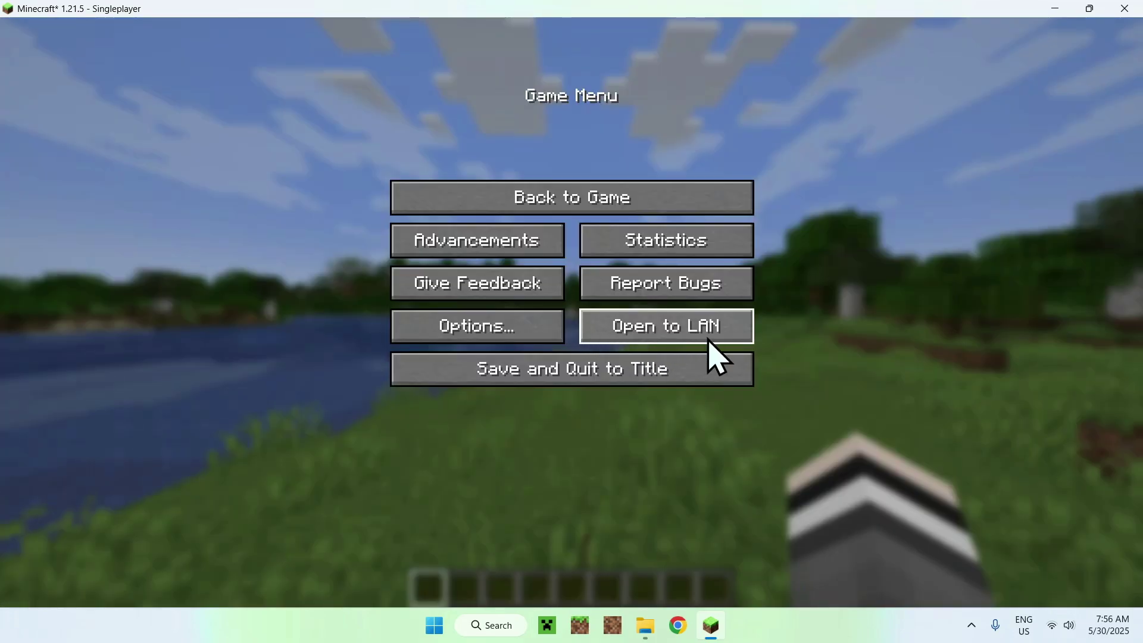
# Step: Start the world as a LAN world and copy its e4mc domain getaway-mug.na.e4mc.link from chat
pyautogui.click(668, 326)
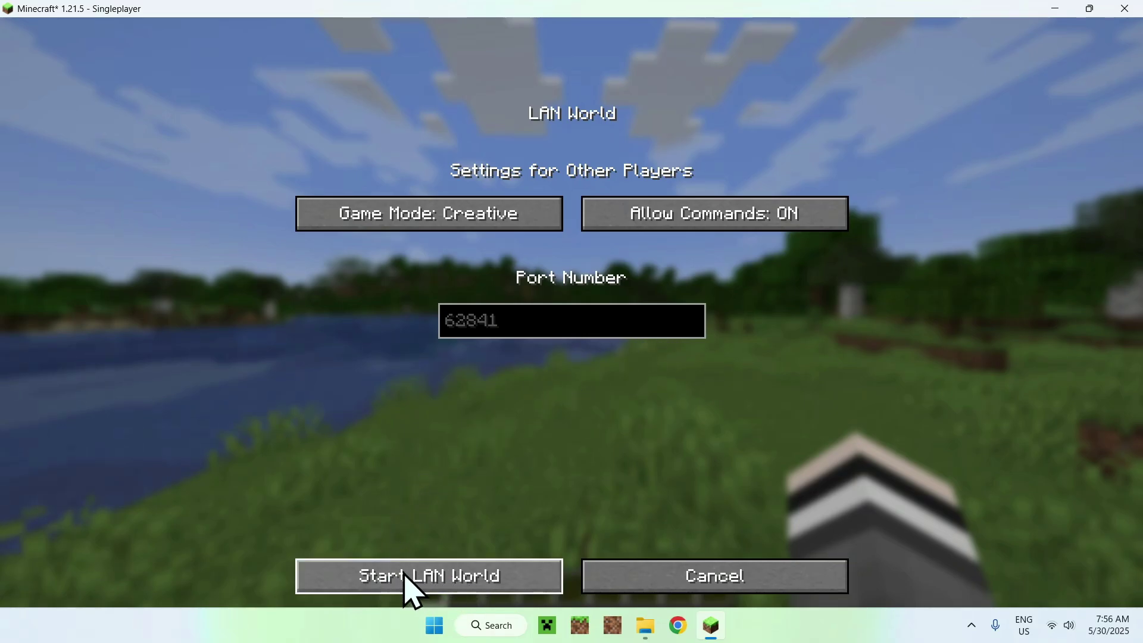
pyautogui.click(430, 577)
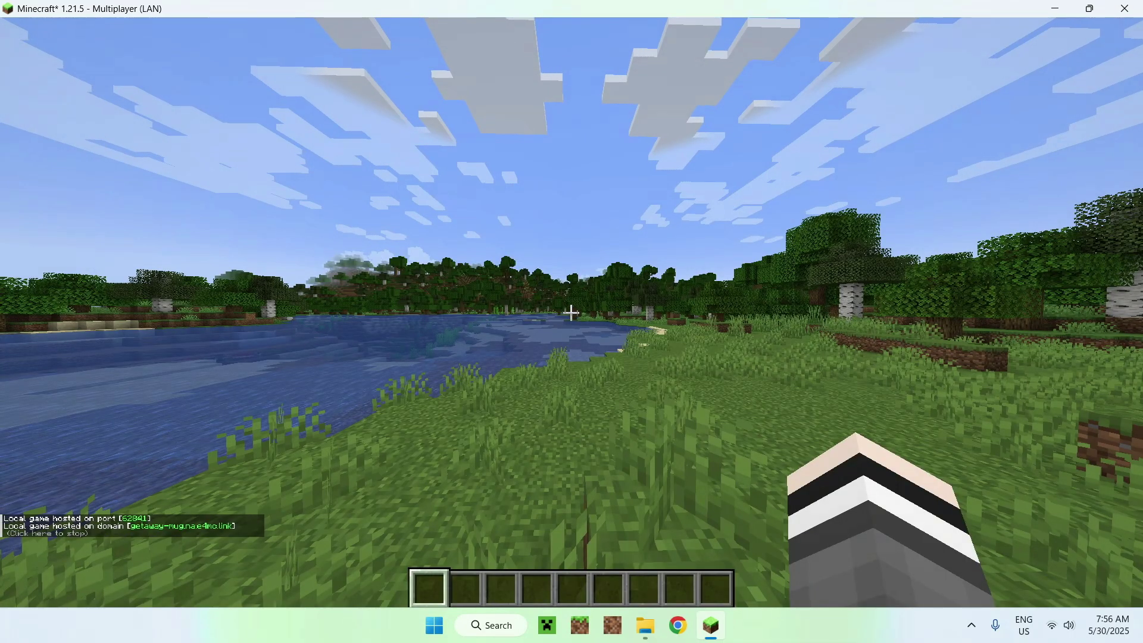
pyautogui.press('t')
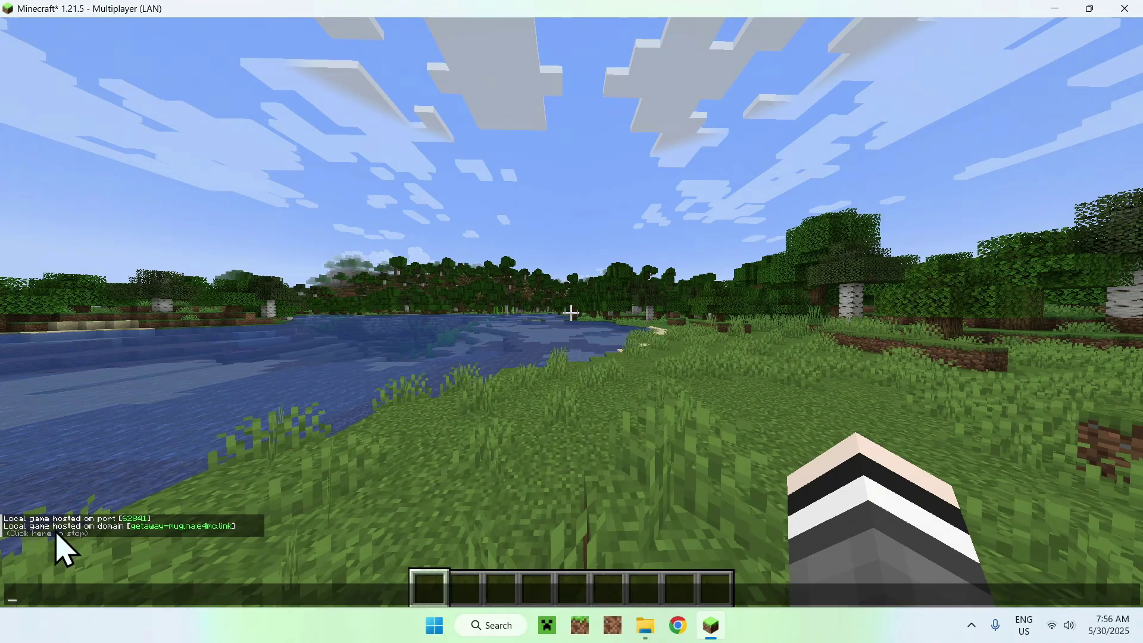
pyautogui.click(193, 542)
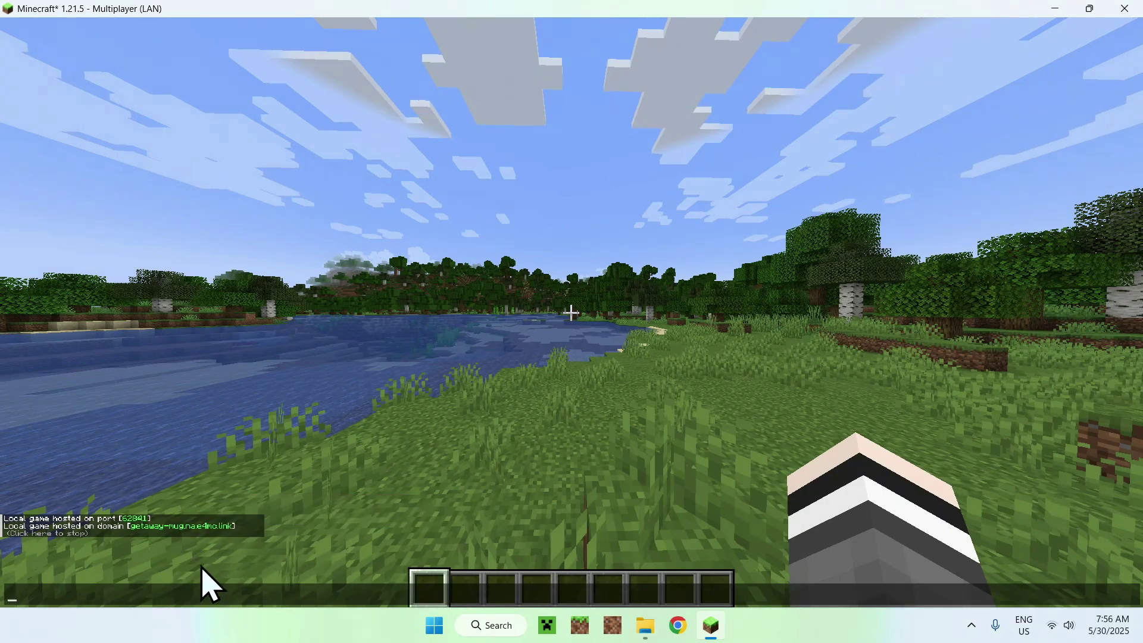
pyautogui.write('getaway-mug.na.e4mc.link')
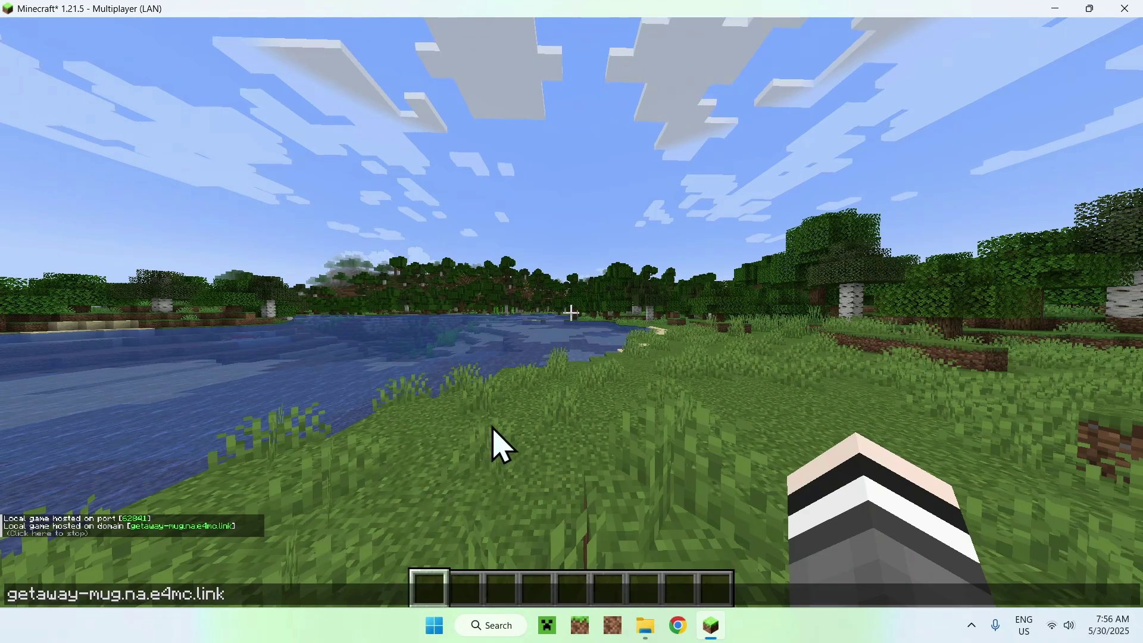
pyautogui.click(682, 625)
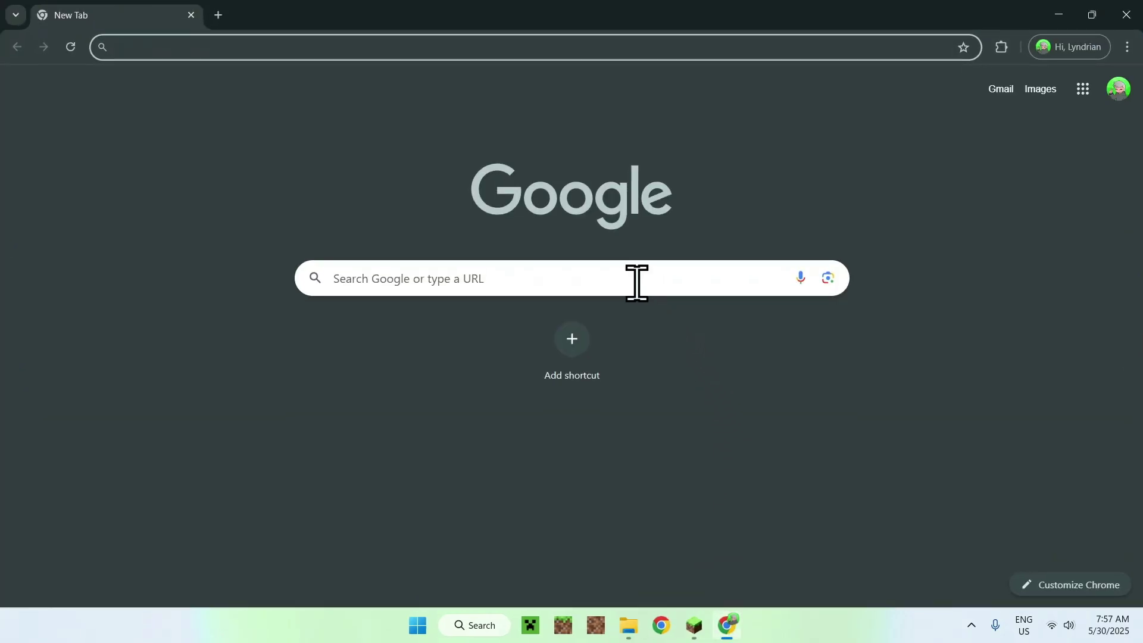
# Step: Search 'Minecraft Server Info' in Chrome and open the mcstatus.io site
pyautogui.click(636, 282)
pyautogui.write('Minecraft Server Info')
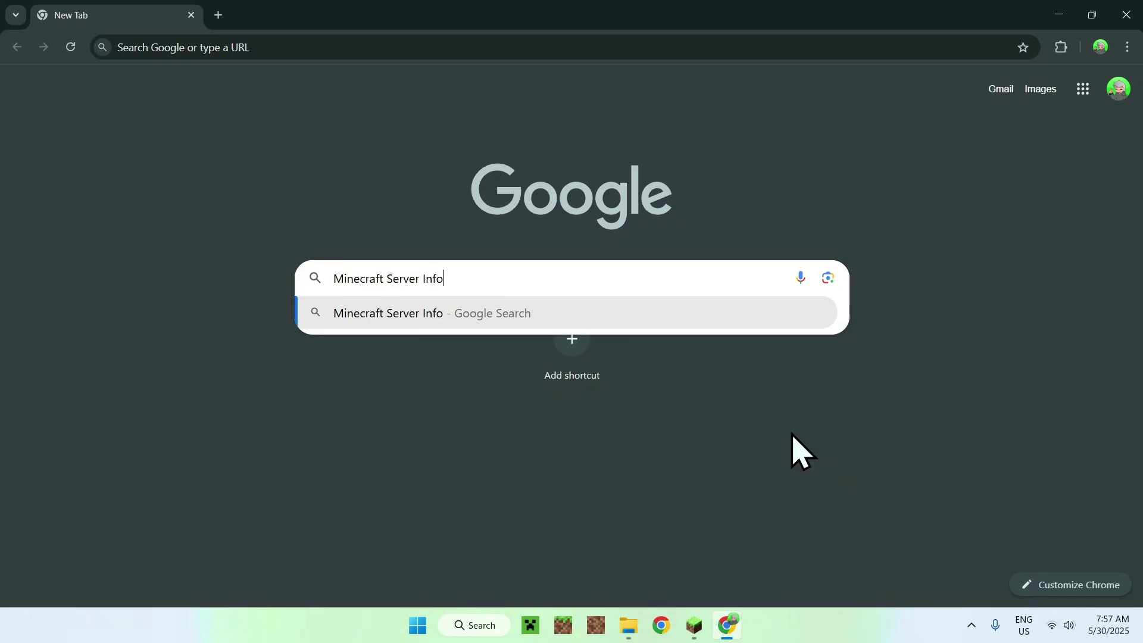
pyautogui.press('Return')
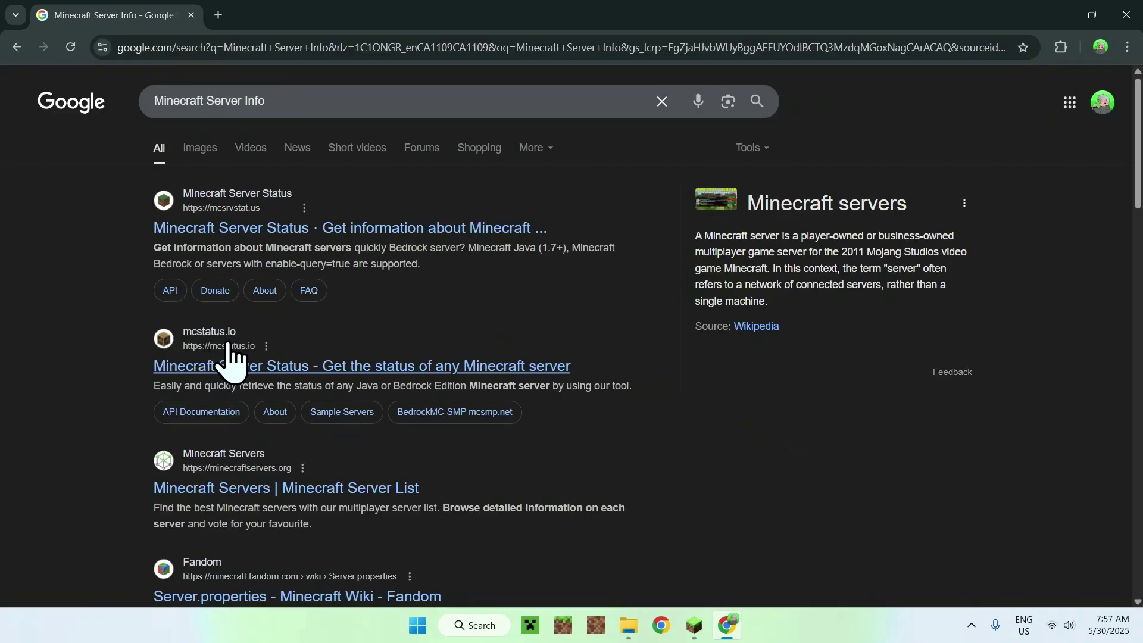
pyautogui.click(248, 374)
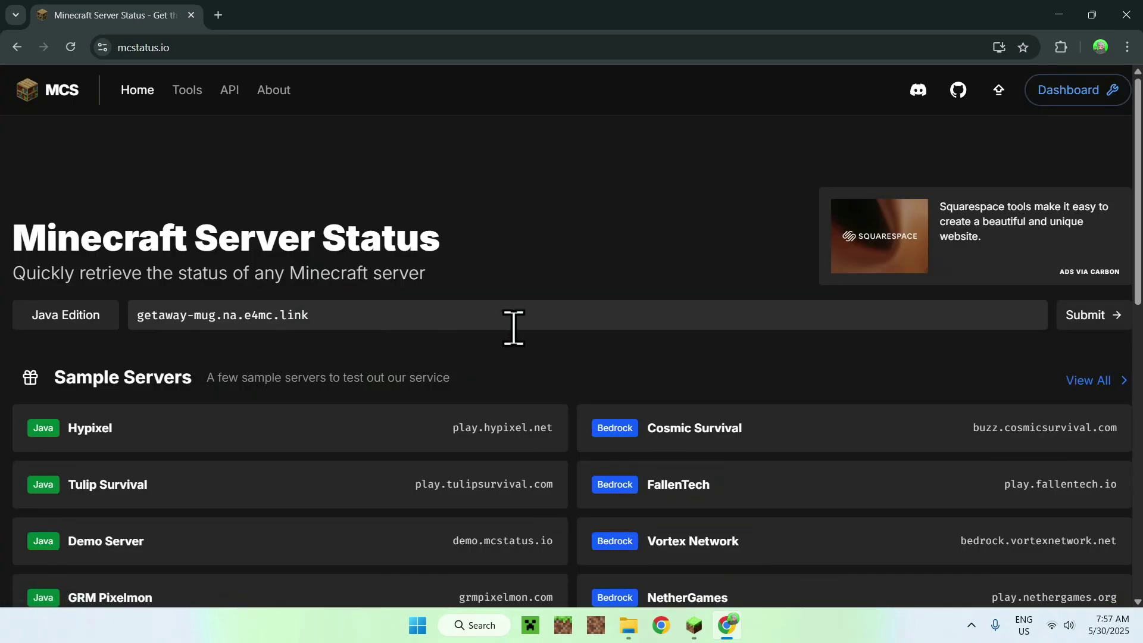
# Step: Check getaway-mug.na.e4mc.link on mcstatus.io, confirming Online, port 25565, version 1.21.5
pyautogui.click(1078, 320)
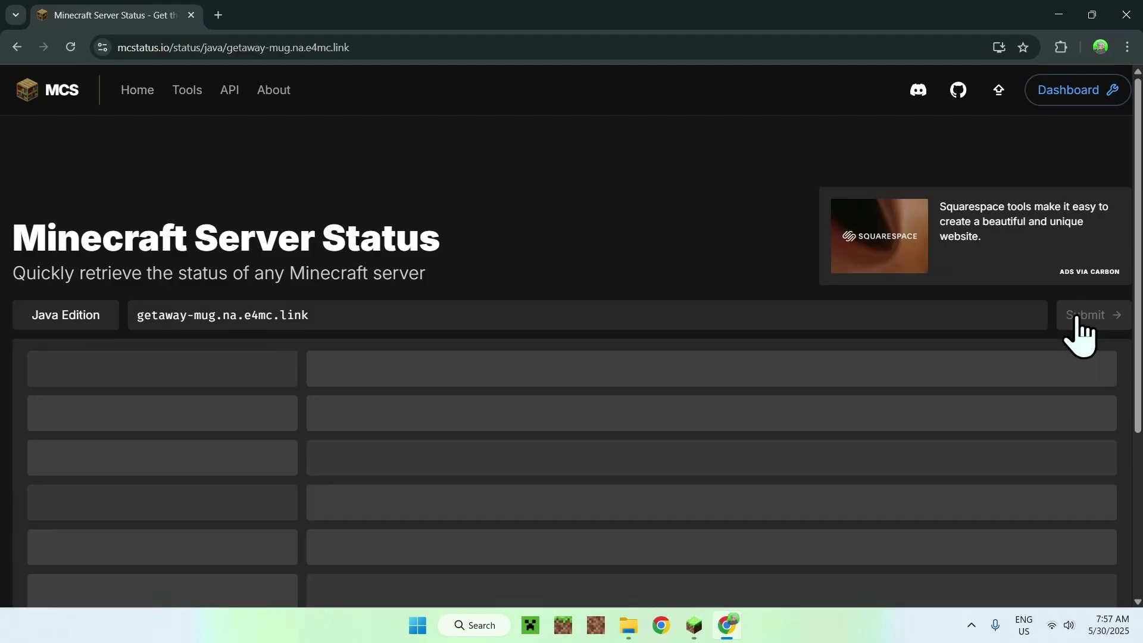
pyautogui.scroll(-3, 280, 498)
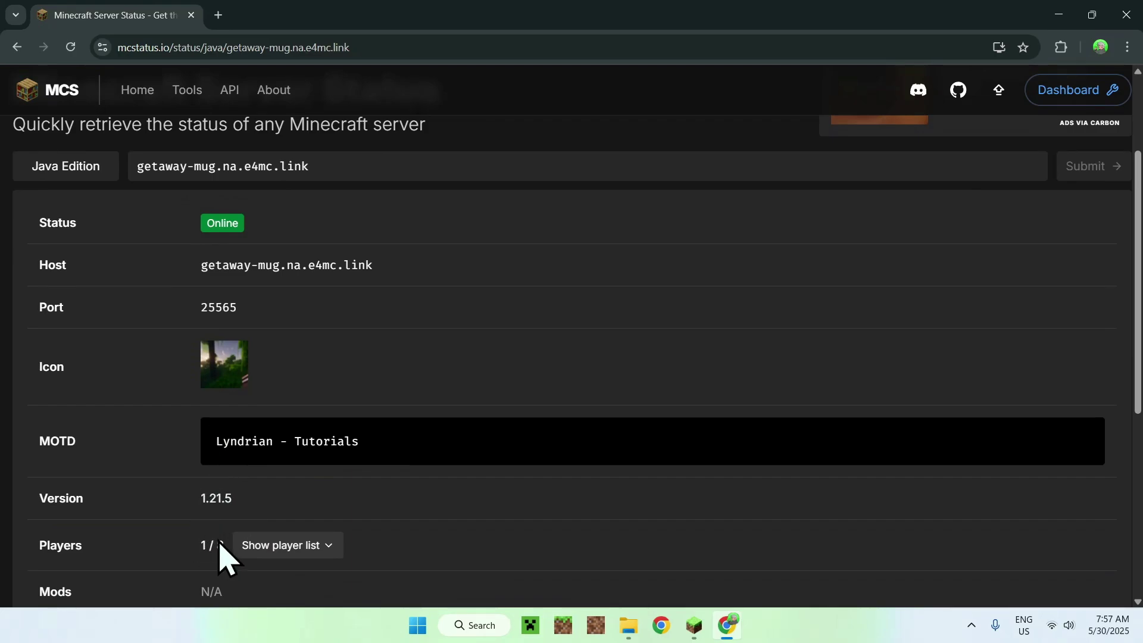
pyautogui.scroll(3, 338, 382)
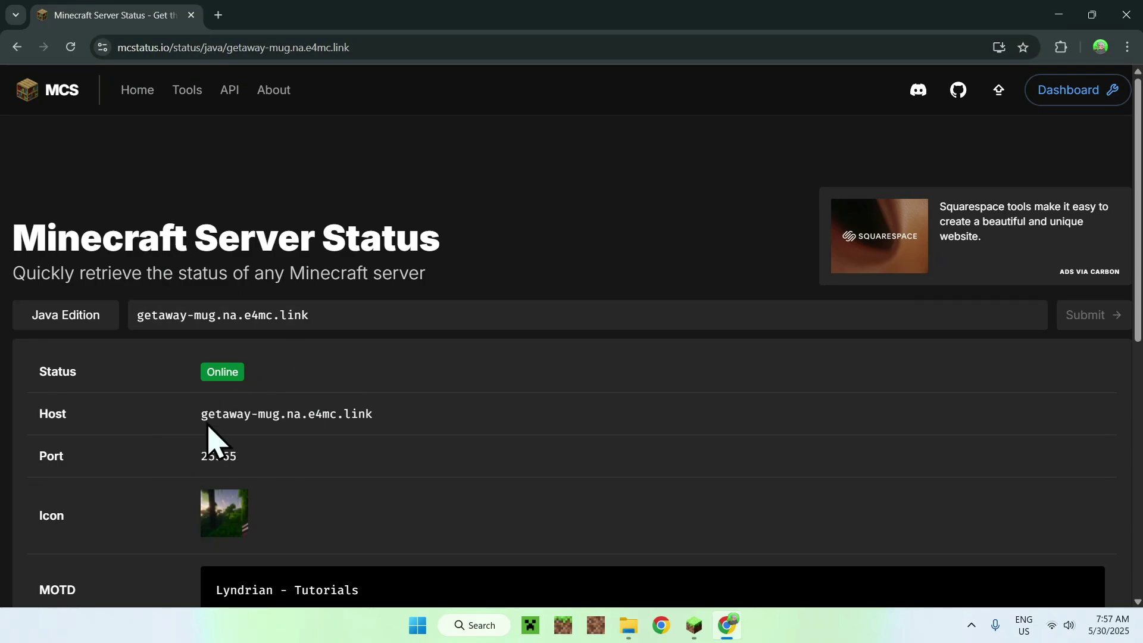
# Step: Back in Minecraft, dismiss the chat, walk across the riverbank into the water, then pause the game
pyautogui.click(685, 613)
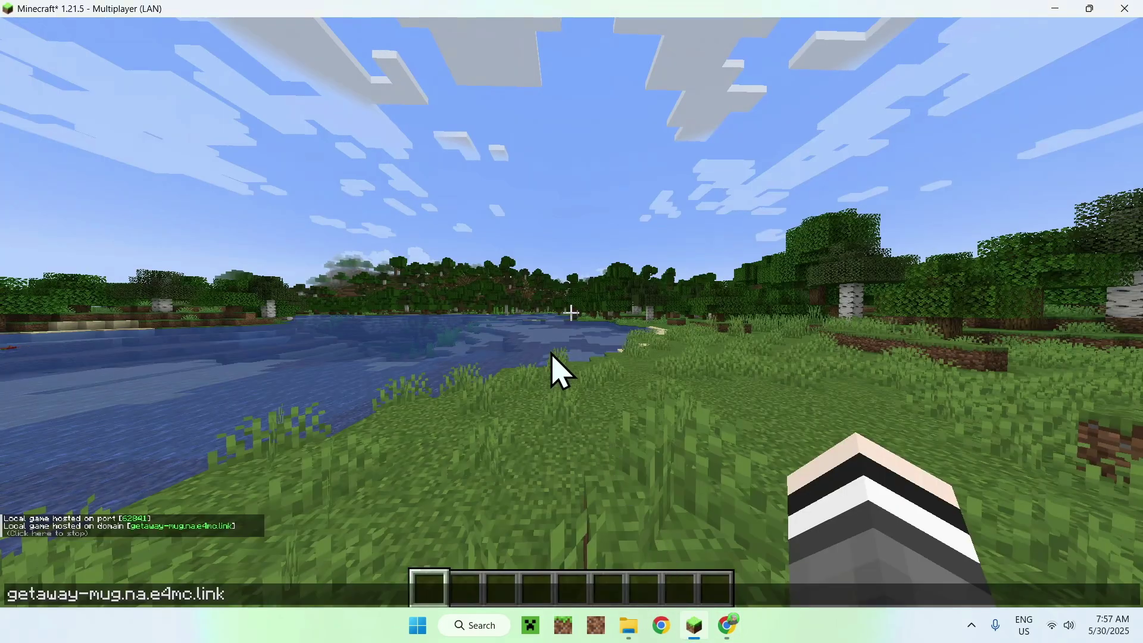
pyautogui.press('Escape')
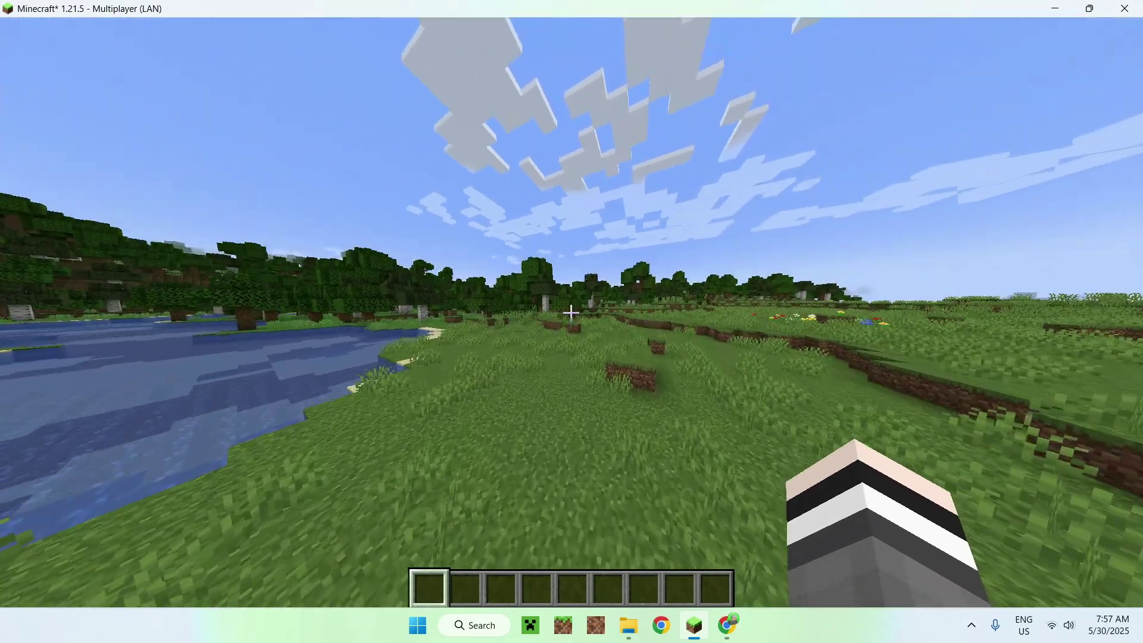
pyautogui.press('w')
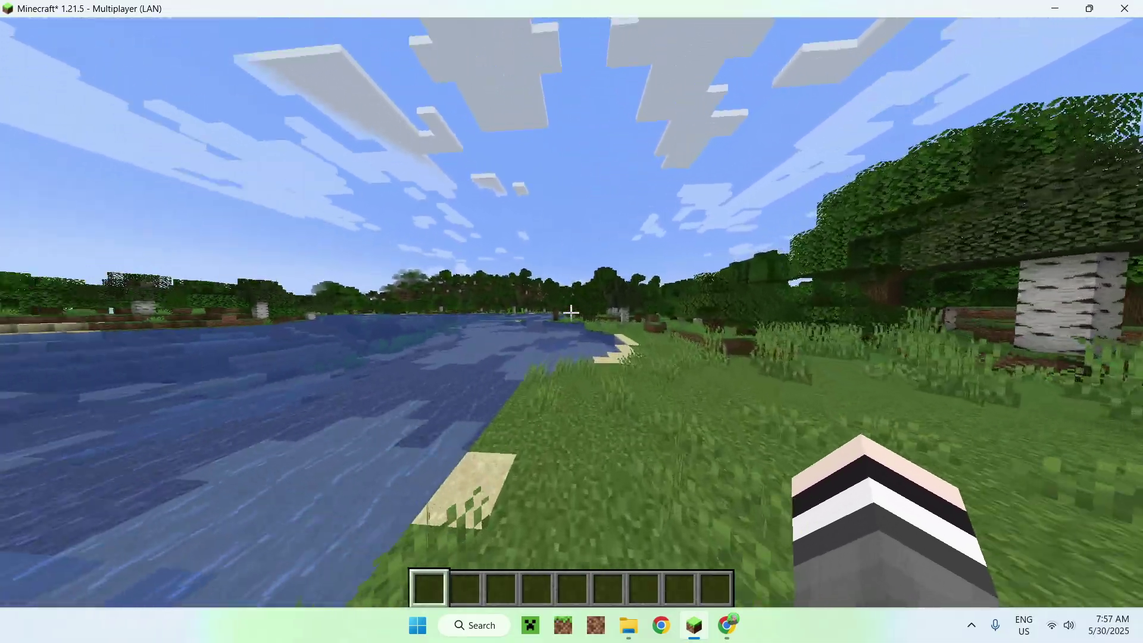
pyautogui.press('w')
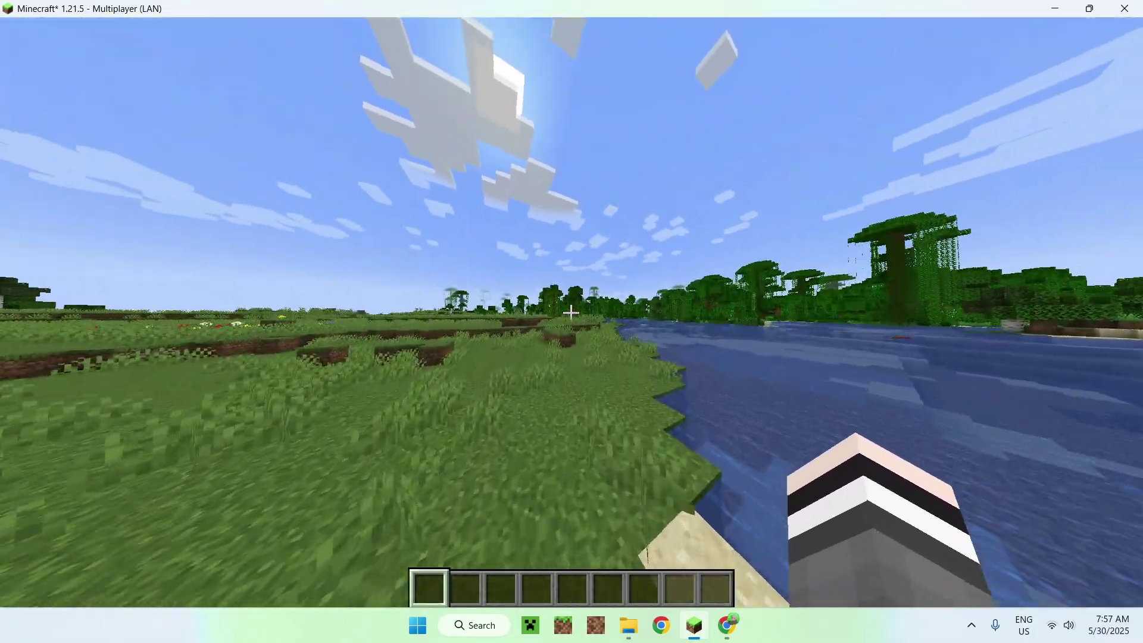
pyautogui.press('w')
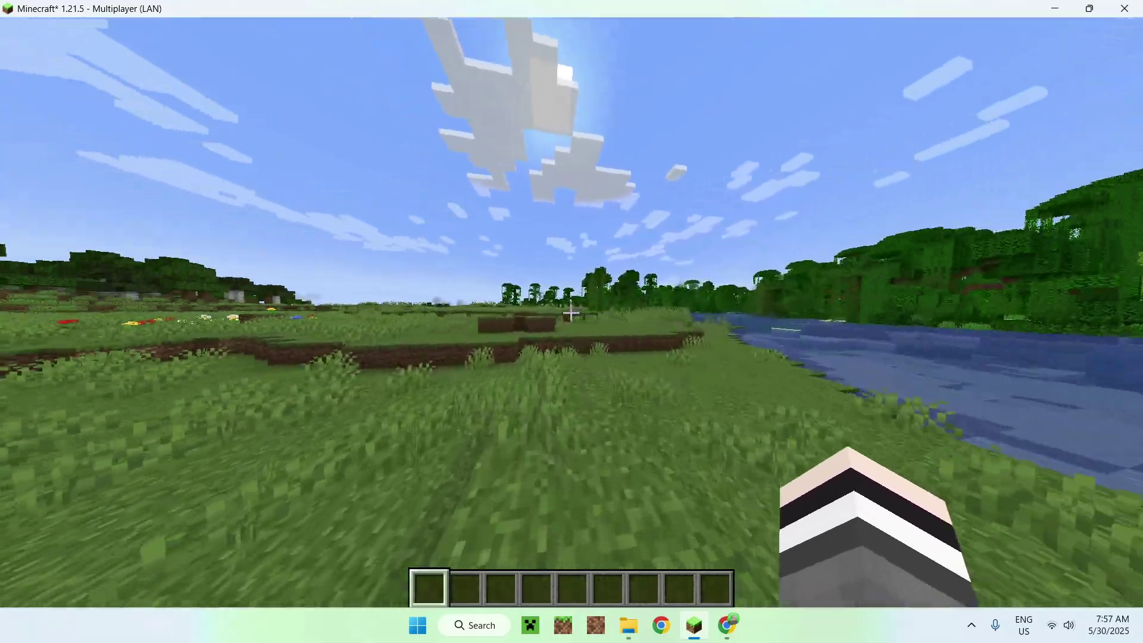
pyautogui.press('w')
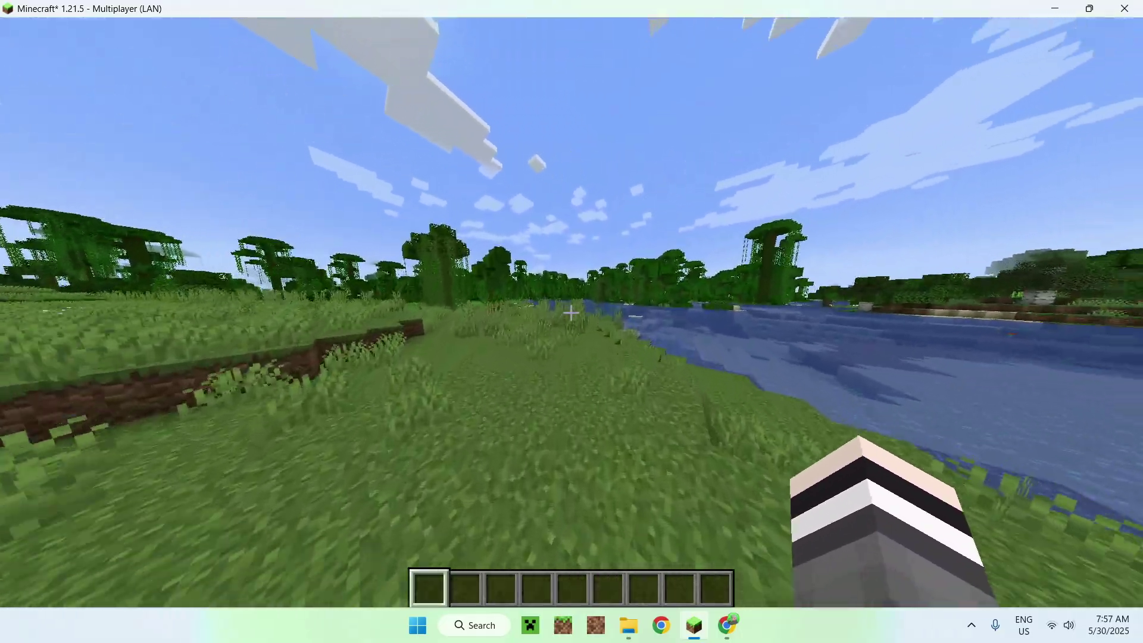
pyautogui.press('w')
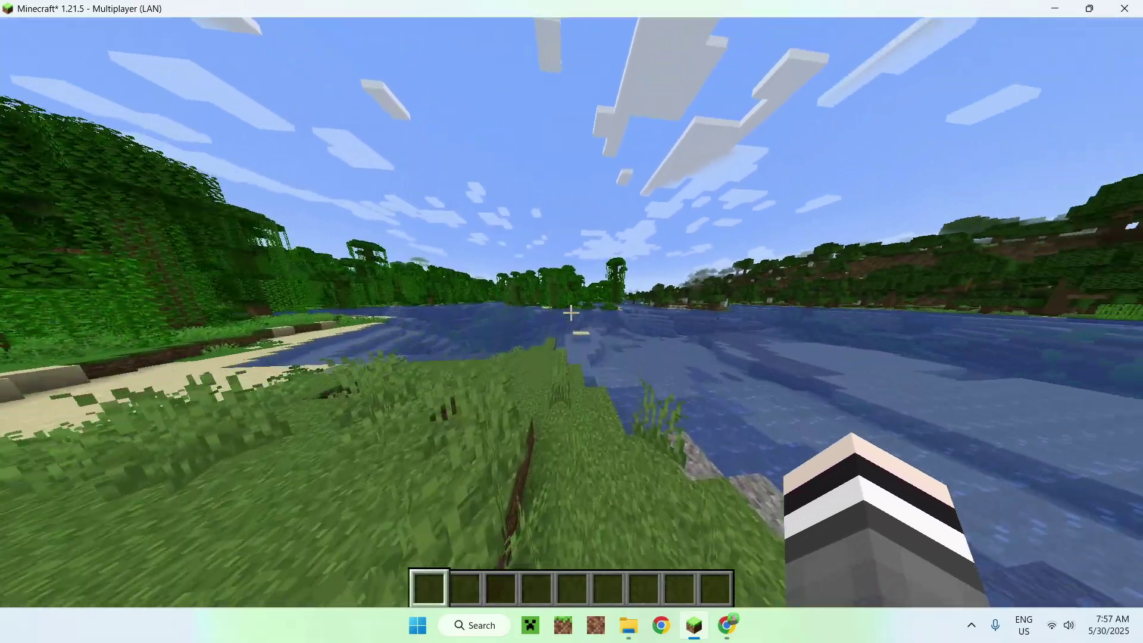
pyautogui.press('w')
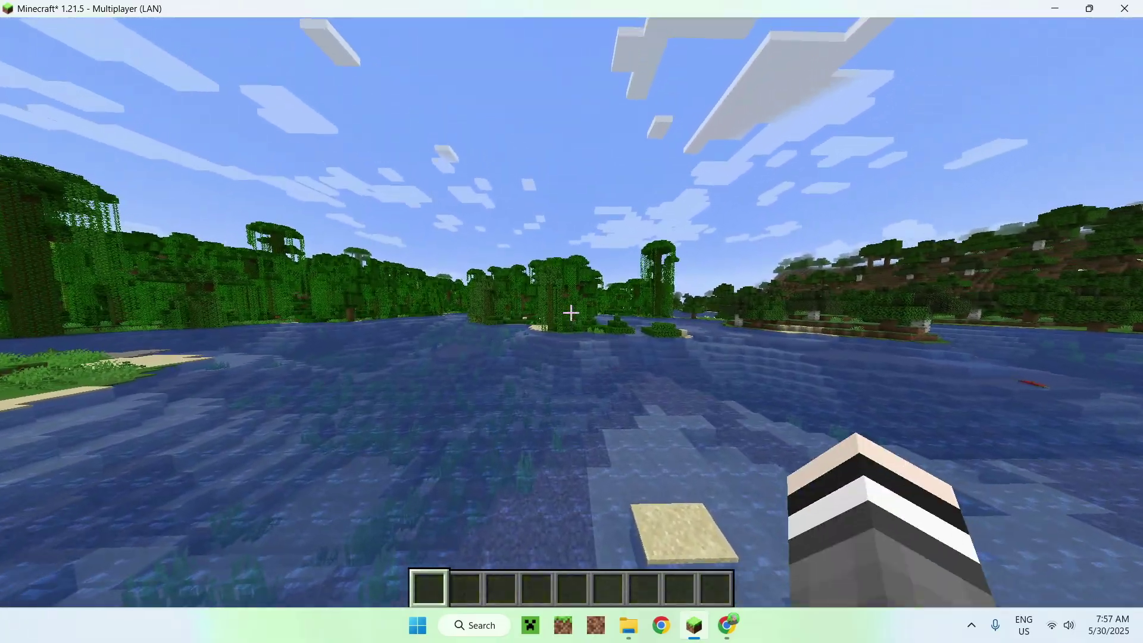
pyautogui.press('w')
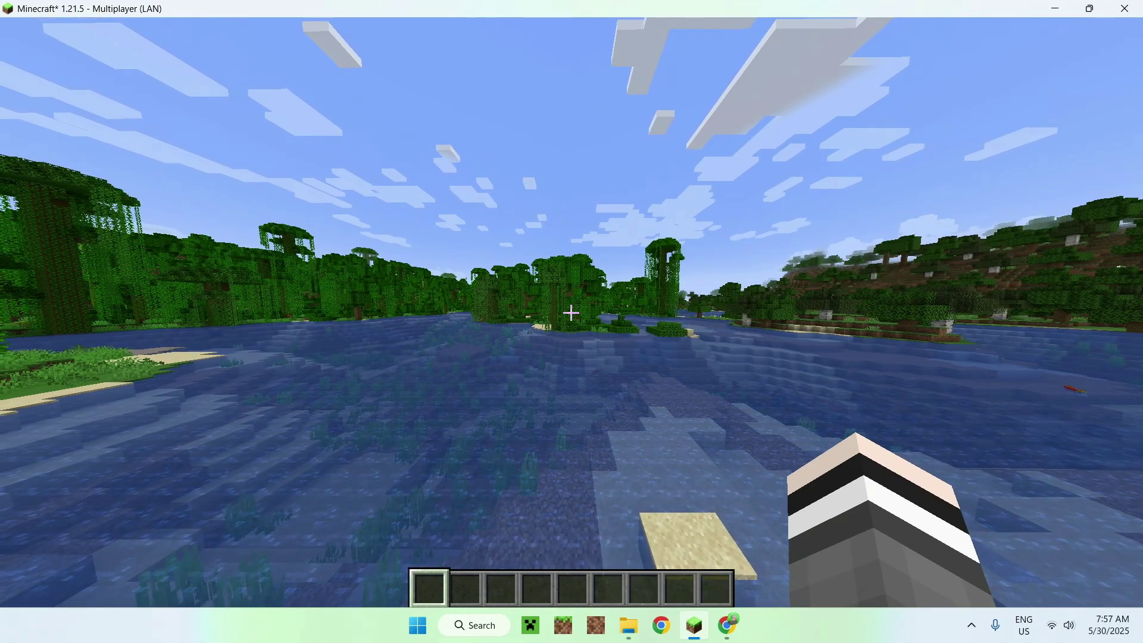
pyautogui.press('Escape')
# Step: Save and quit the world, then add a multiplayer server with the pasted e4mc address
pyautogui.click(554, 381)
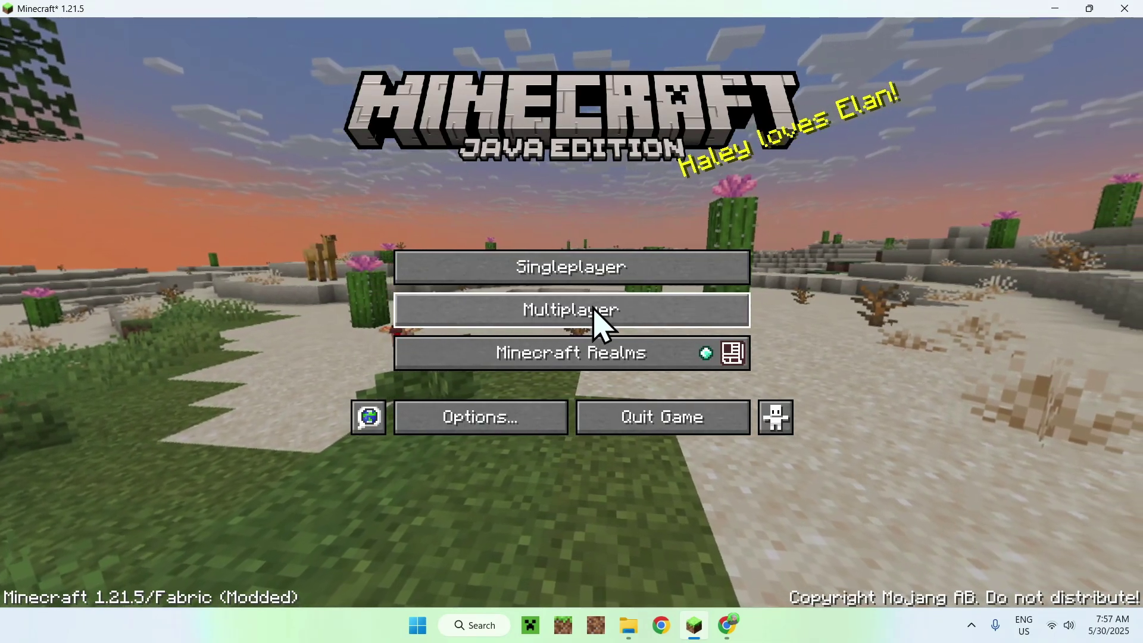
pyautogui.click(563, 324)
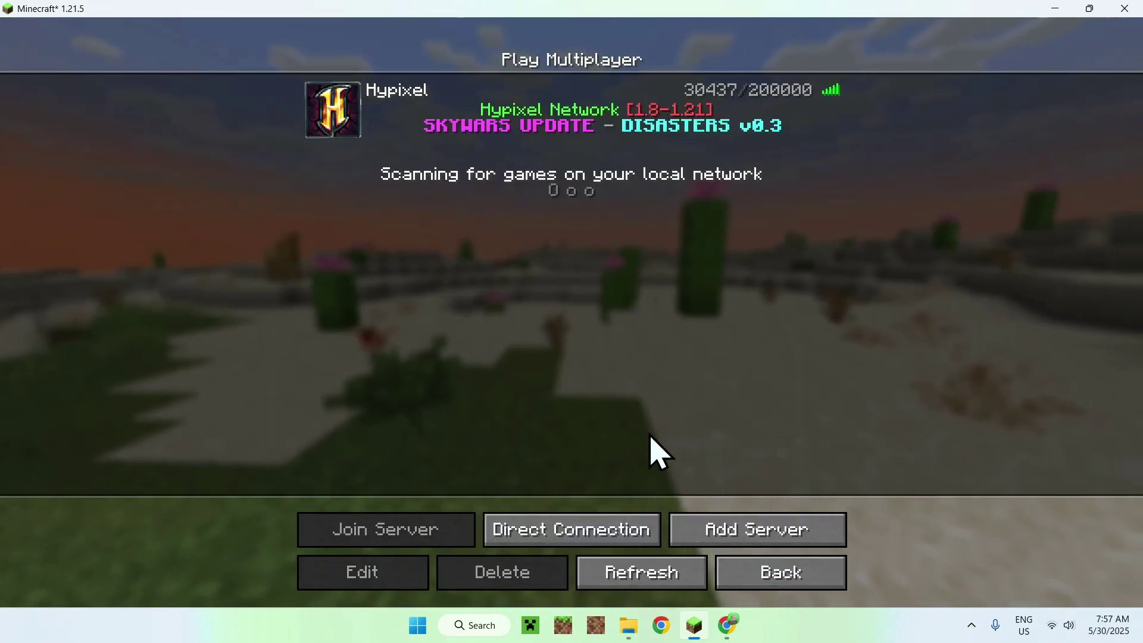
pyautogui.click(768, 531)
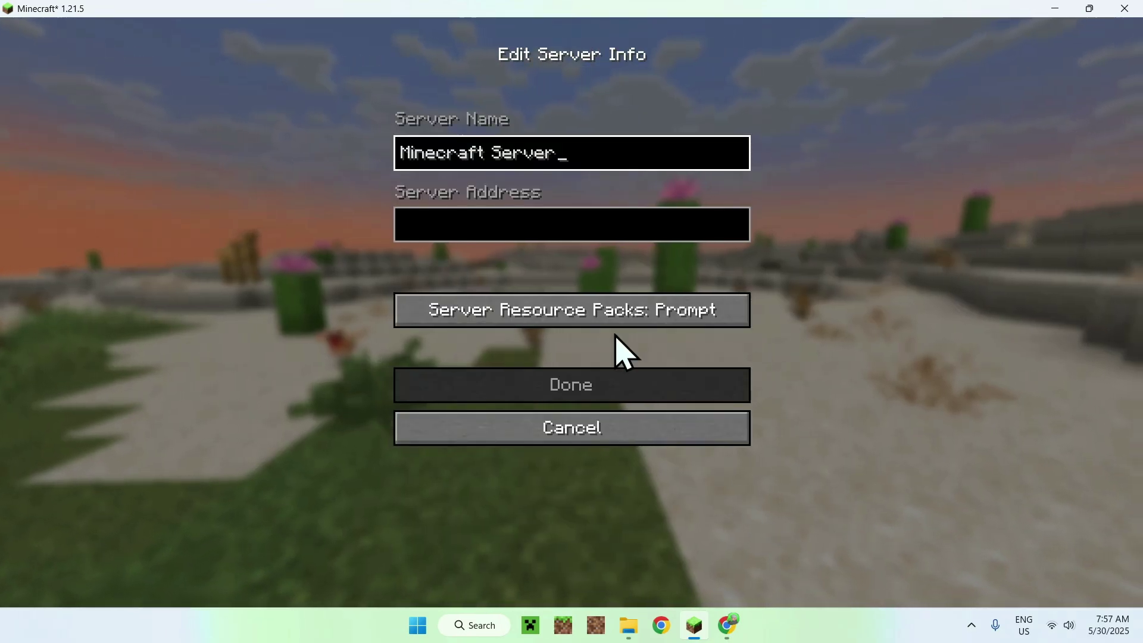
pyautogui.click(474, 236)
pyautogui.write('getaway-nug.na.e4mc.link')
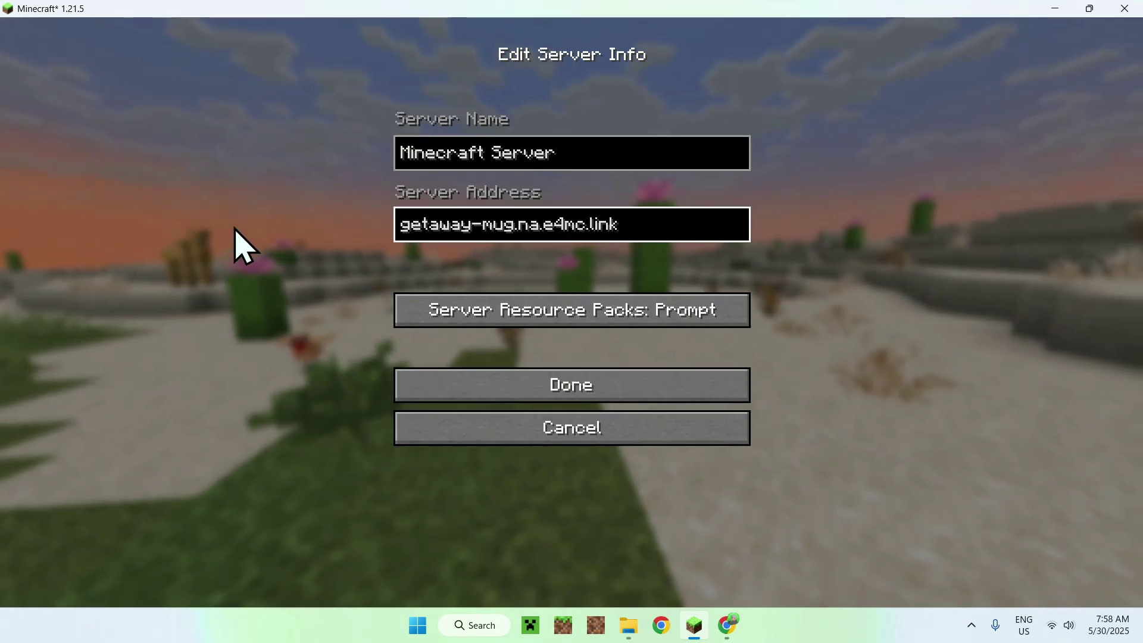
pyautogui.click(561, 388)
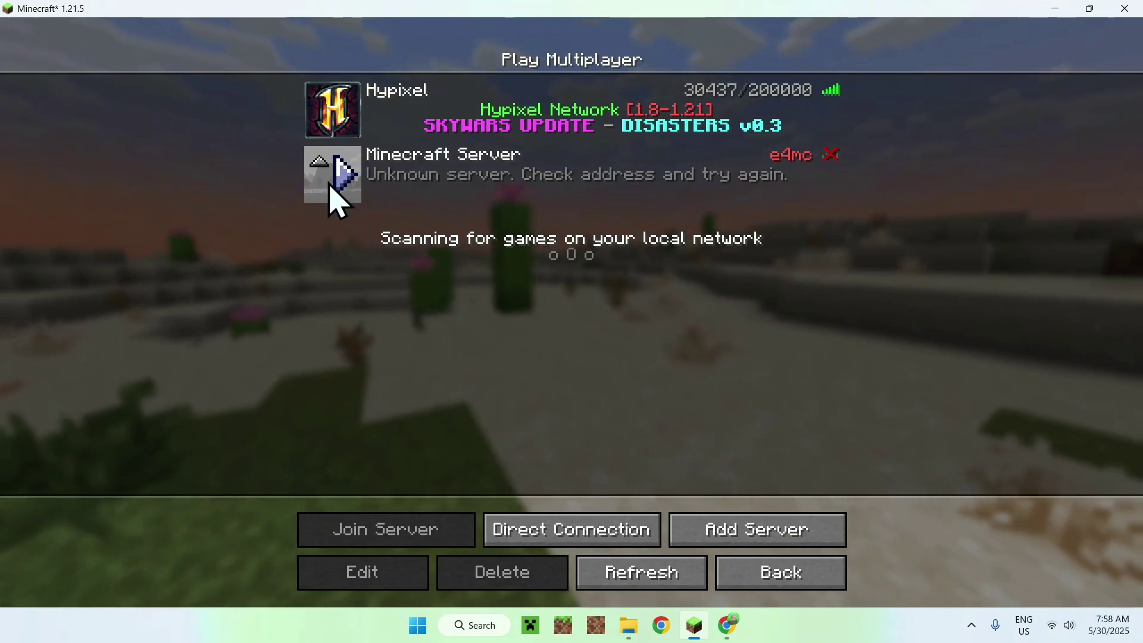
# Step: Inspect the new Minecraft Server entry's details without changes and return to the title screen
pyautogui.click(411, 179)
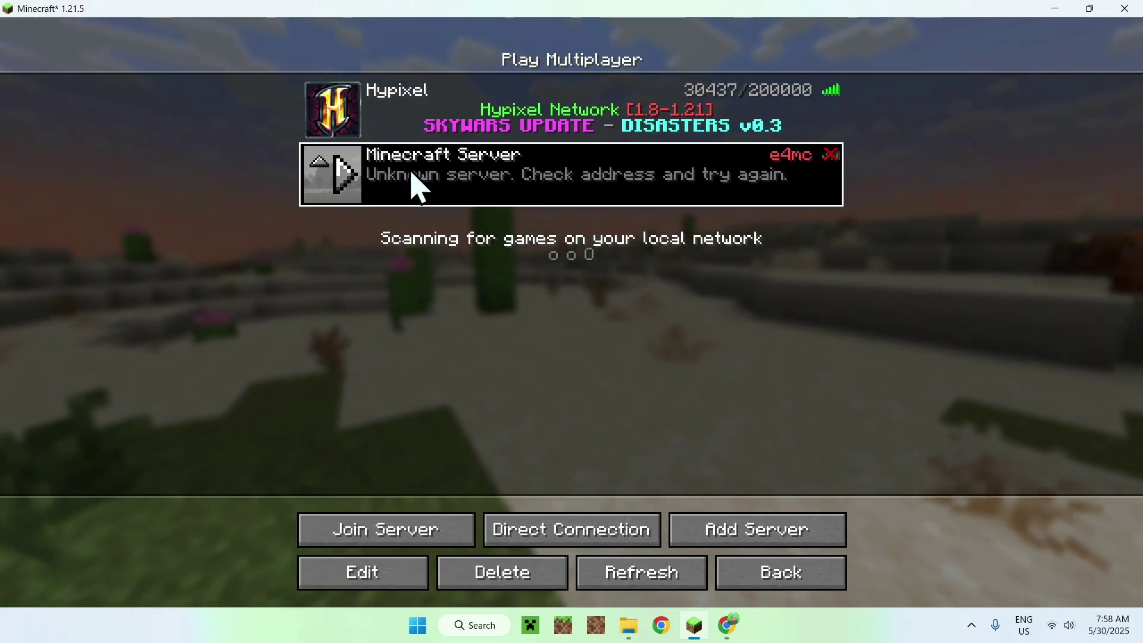
pyautogui.click(358, 571)
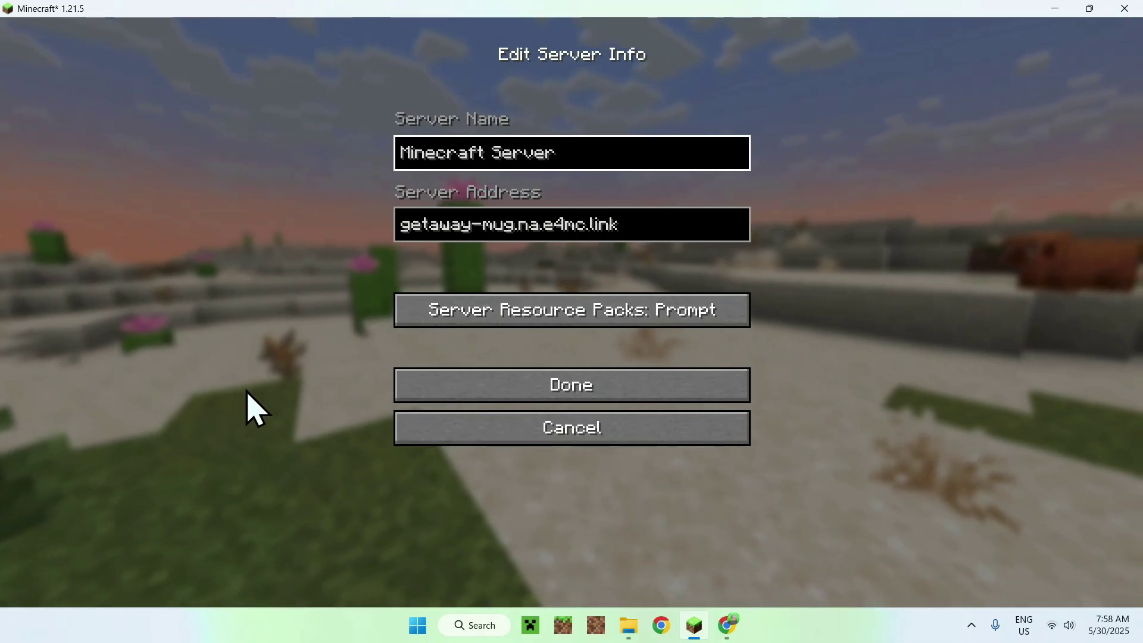
pyautogui.click(494, 432)
pyautogui.click(765, 575)
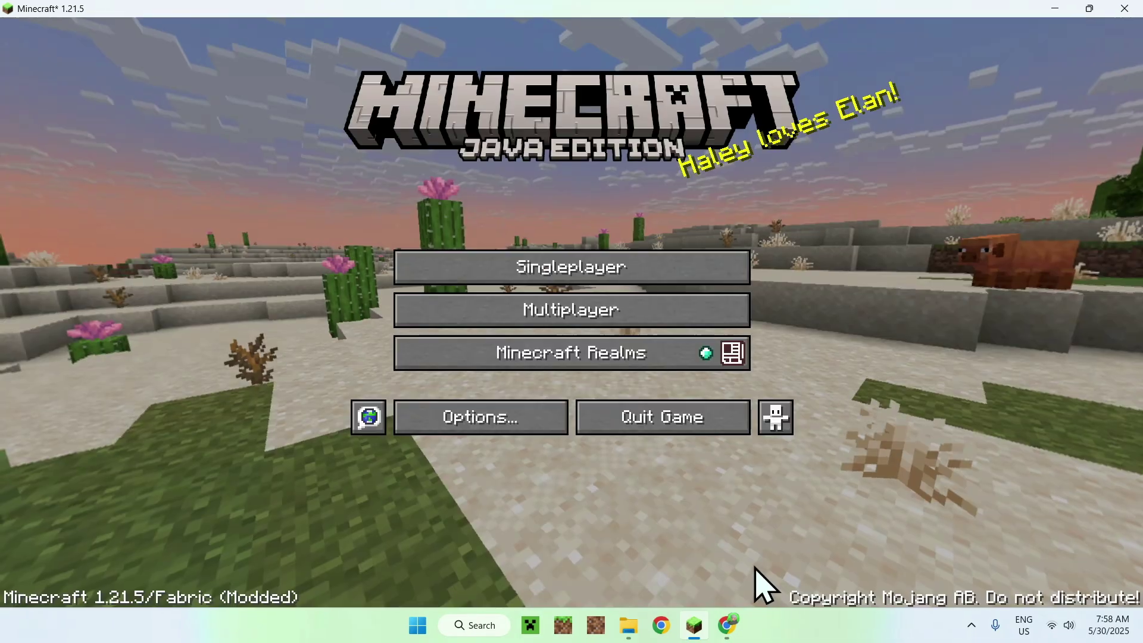
# Step: Reload the saved singleplayer world and walk forward along the grassy shore
pyautogui.click(450, 269)
pyautogui.click(357, 130)
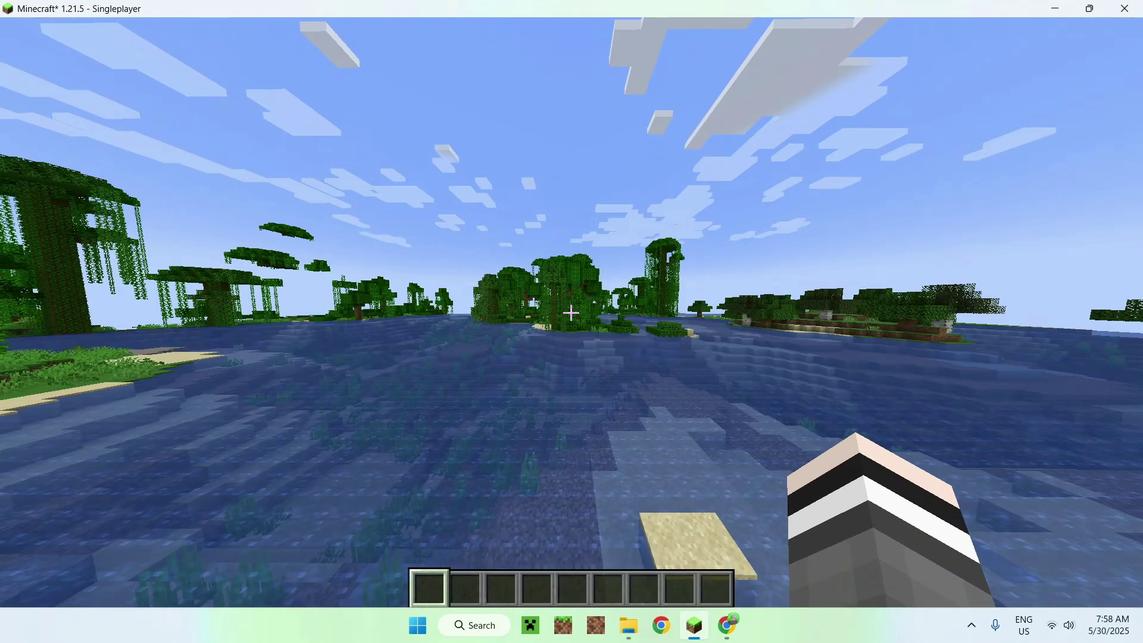
pyautogui.moveTo(571, 313)
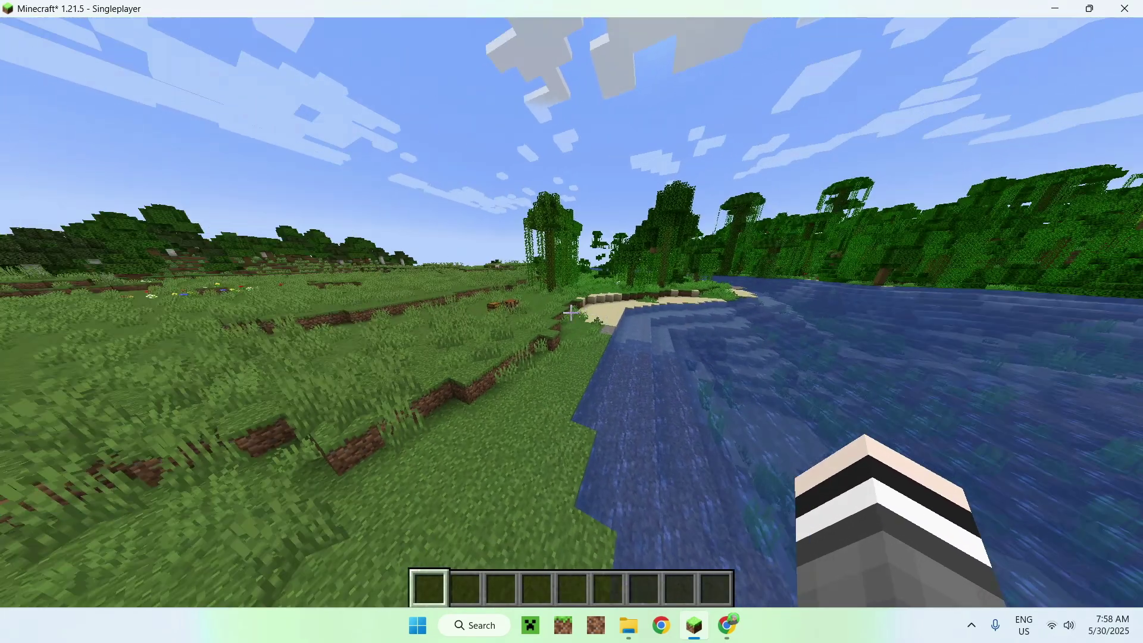
pyautogui.press('w')
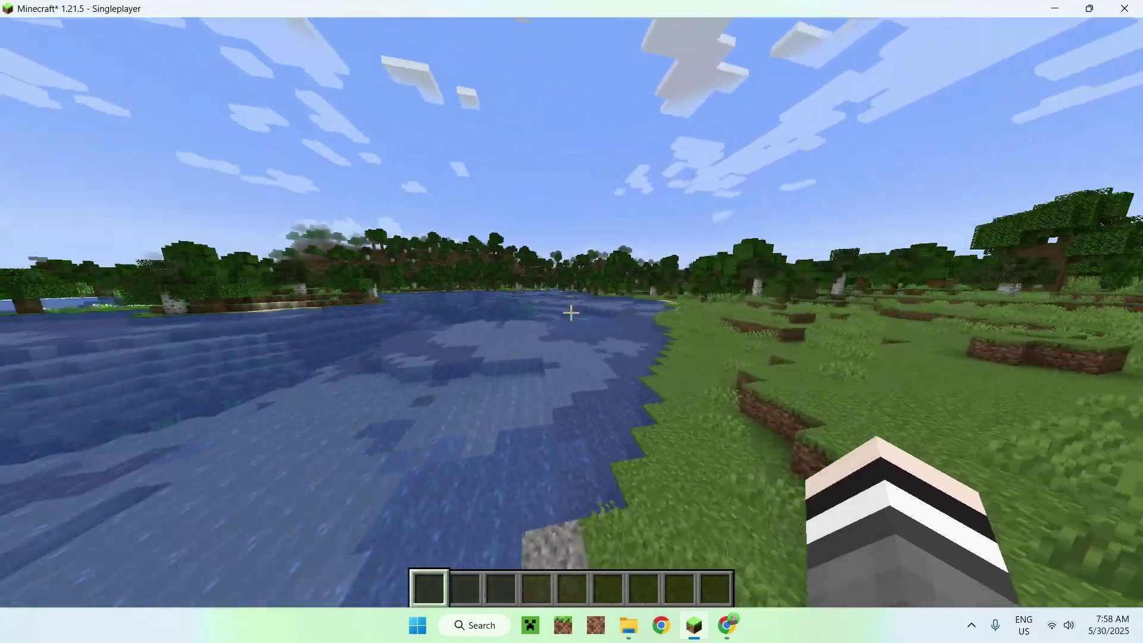
pyautogui.press('w')
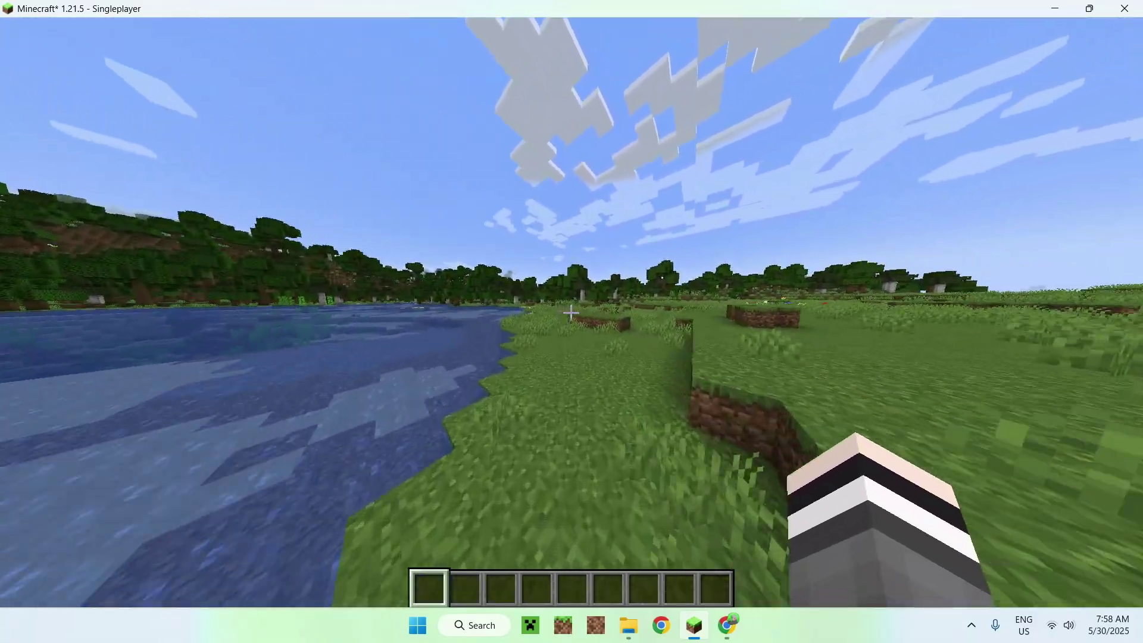
# Step: Pause the game and start hosting the world over LAN
pyautogui.press('Escape')
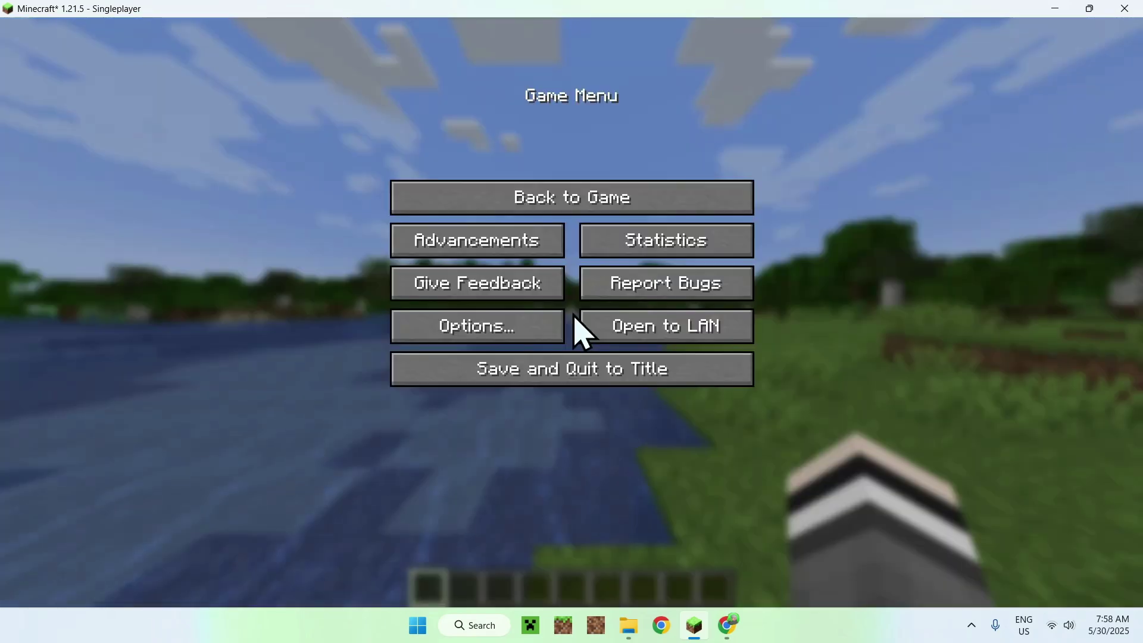
pyautogui.click(634, 341)
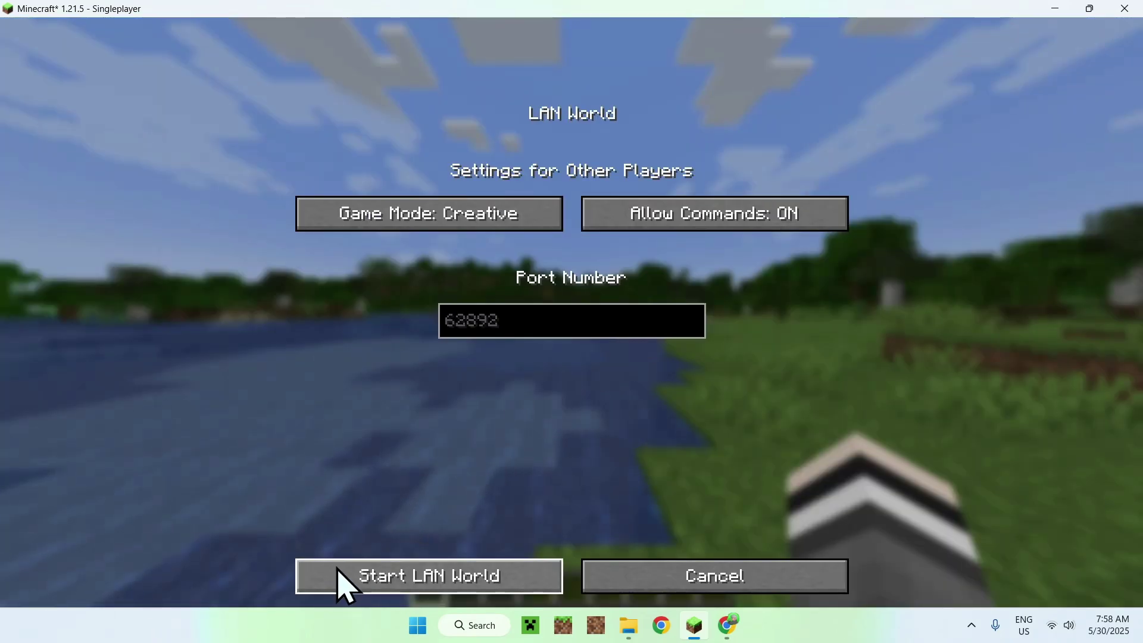
pyautogui.click(428, 576)
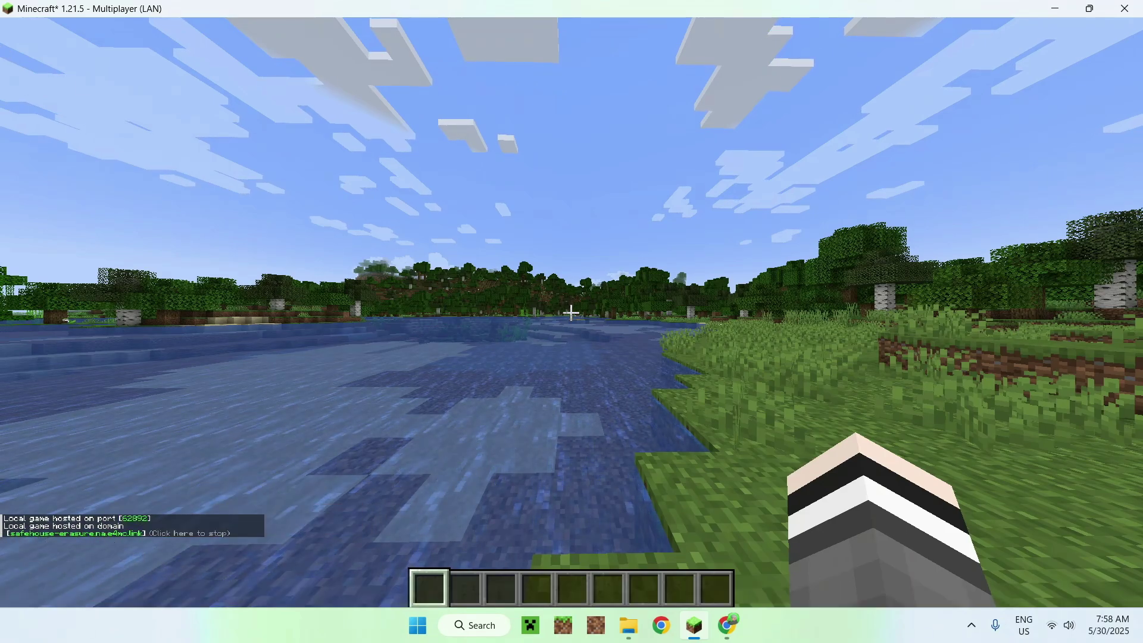
# Step: Walk across the grass to the river shoreline, then switch to front-facing third-person view with F5
pyautogui.press('w')
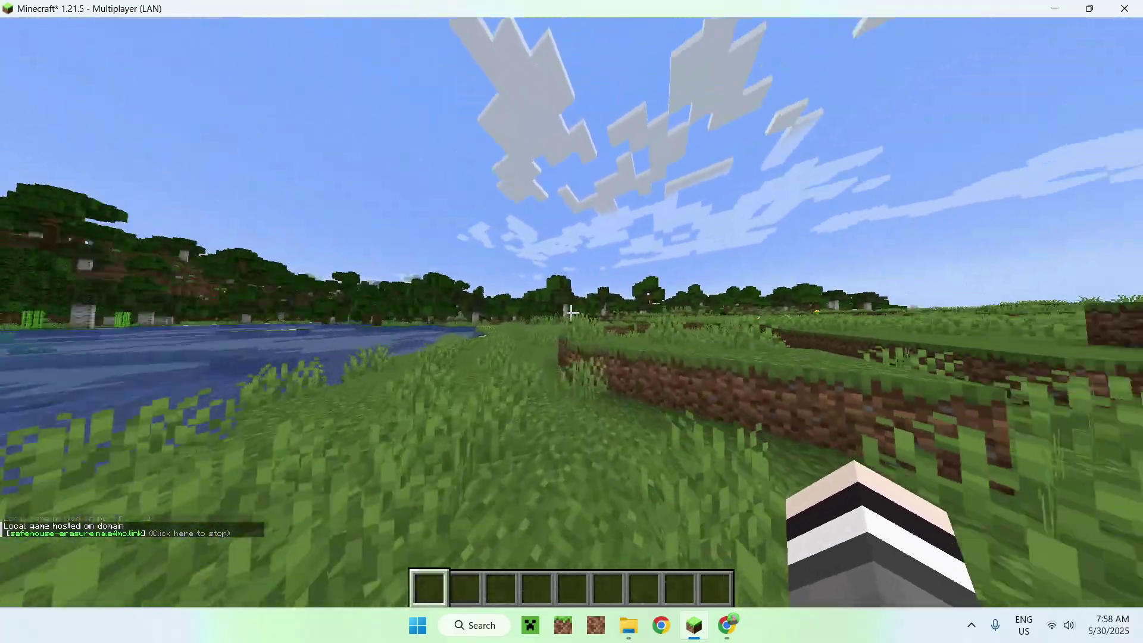
pyautogui.press('w')
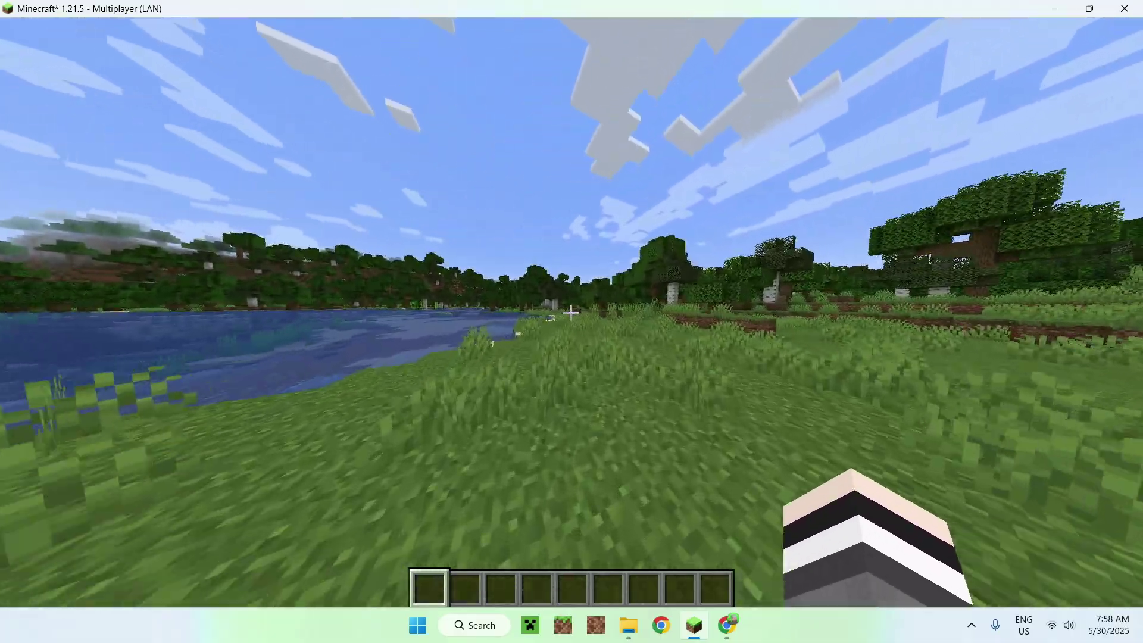
pyautogui.press('w')
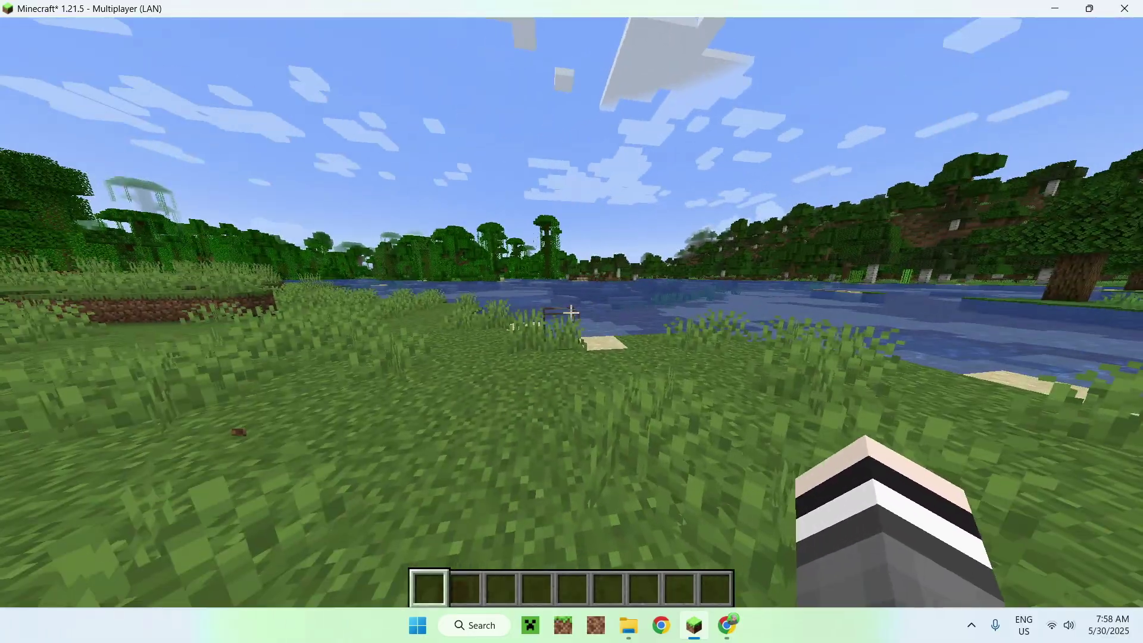
pyautogui.press('w')
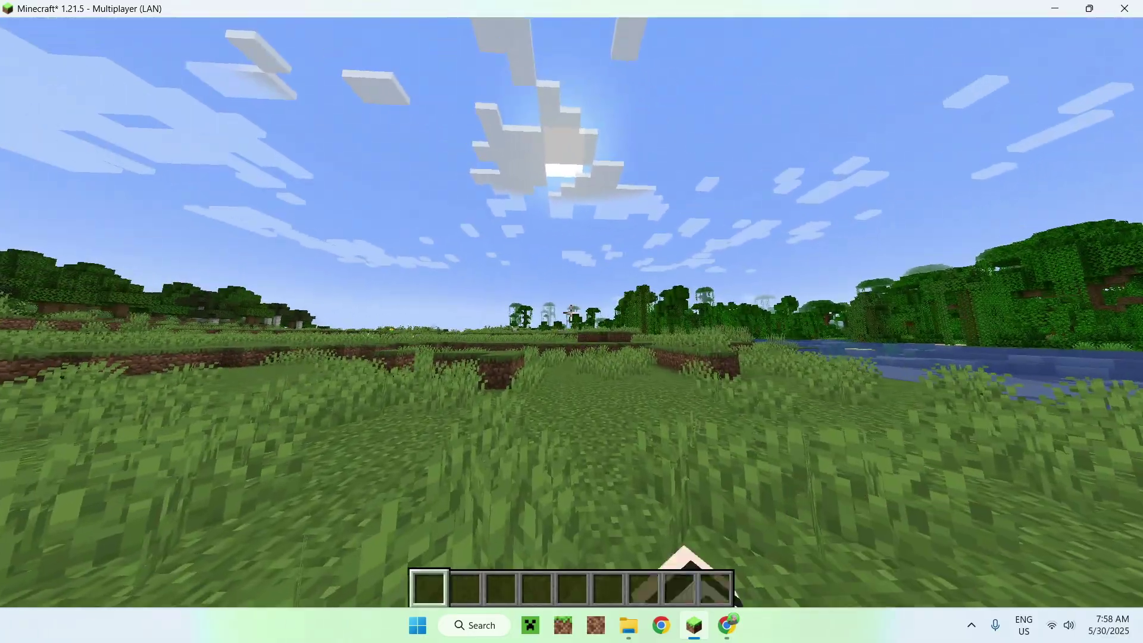
pyautogui.press('w')
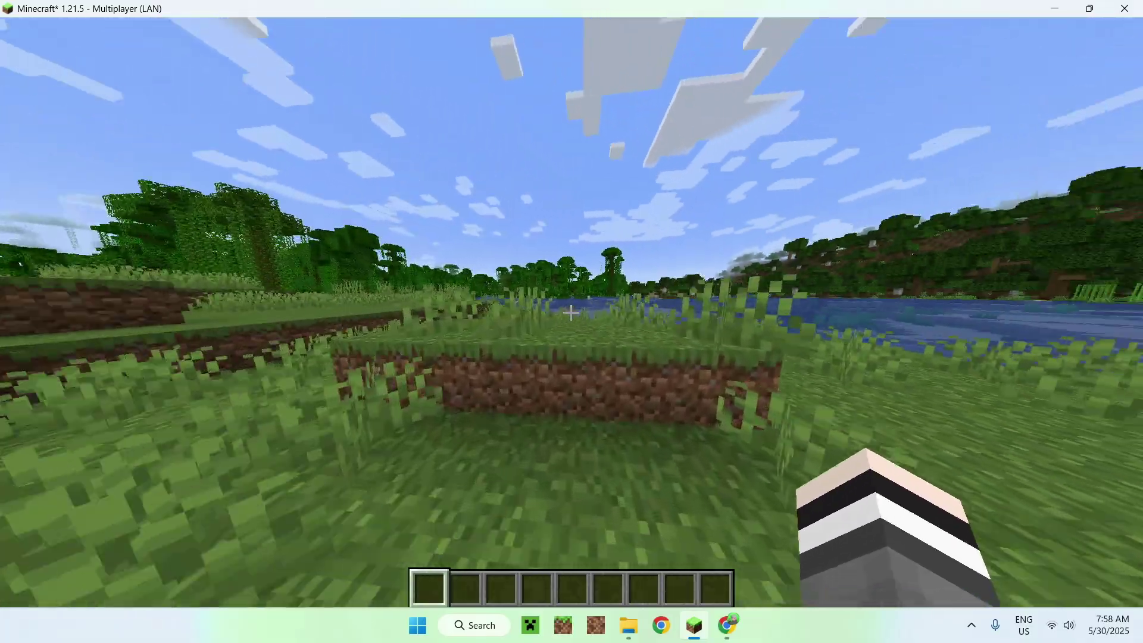
pyautogui.press('w')
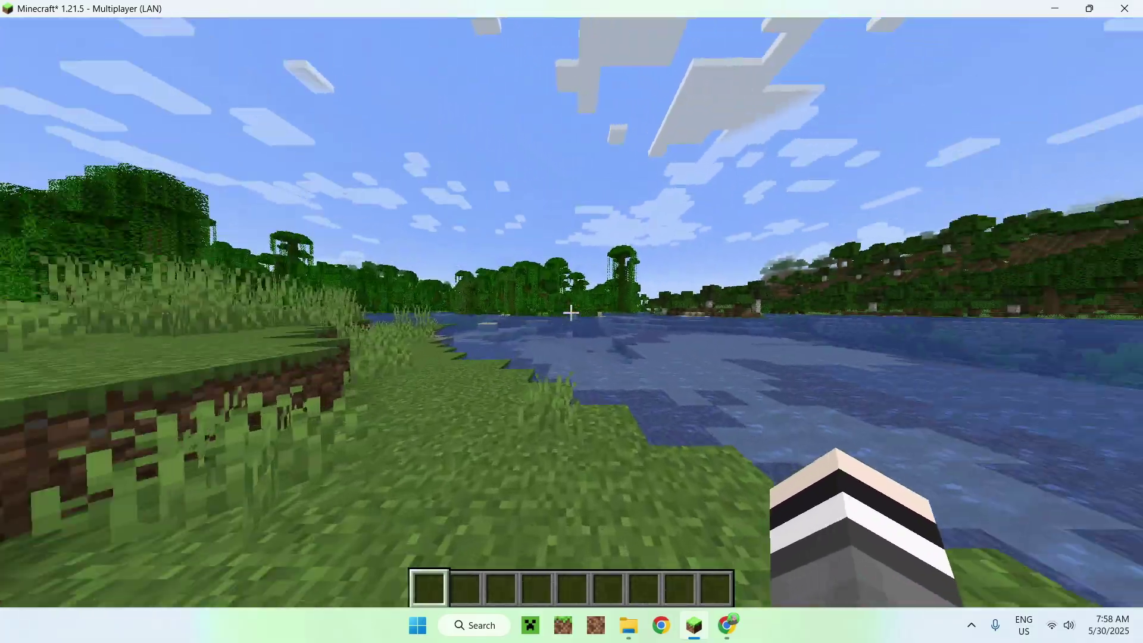
pyautogui.press('F5')
pyautogui.press('F5')
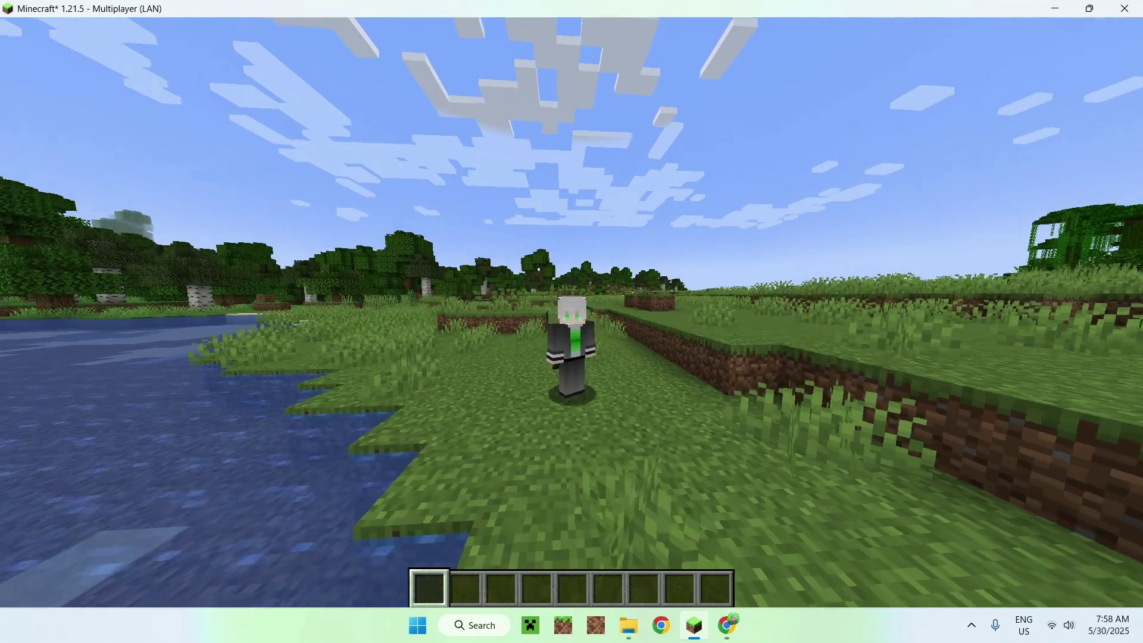